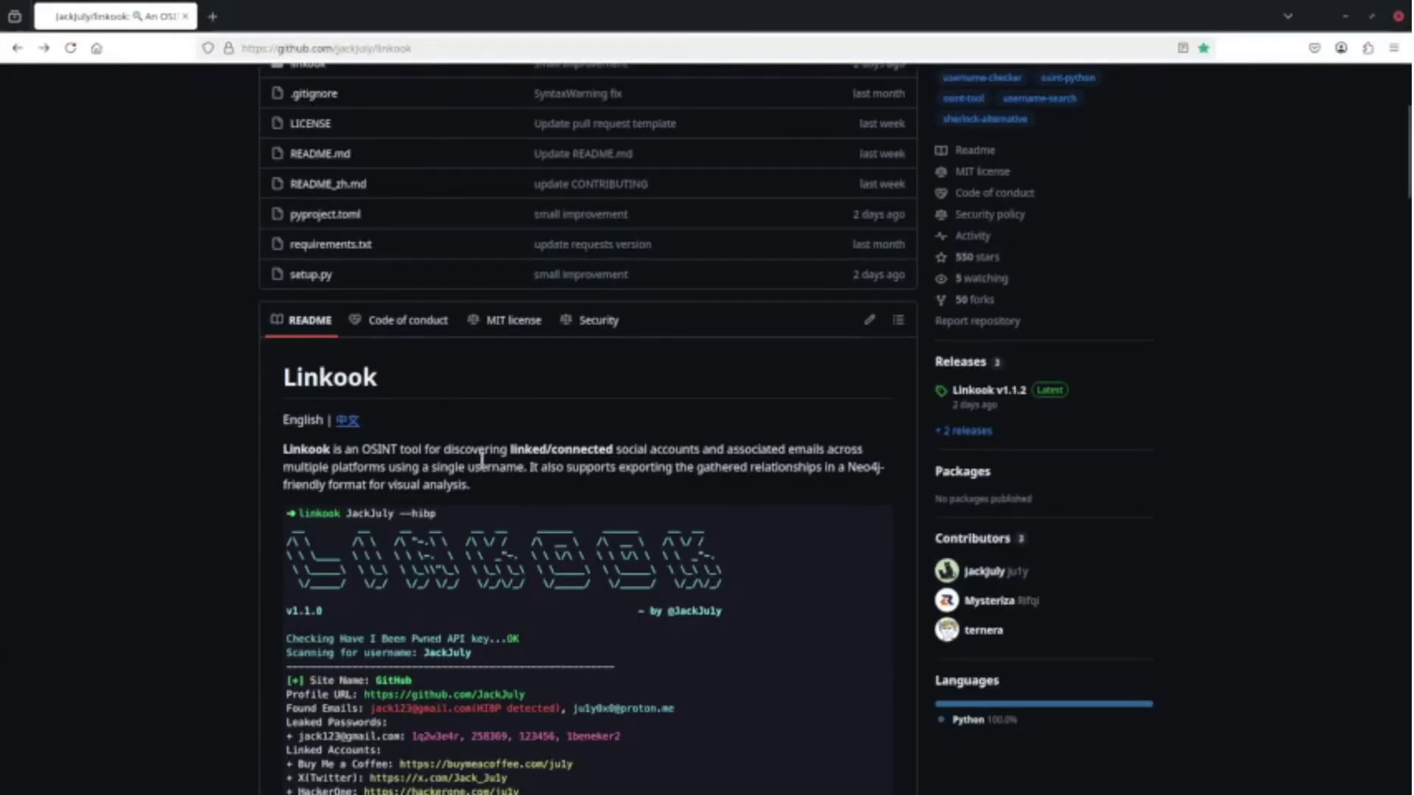
pyautogui.scroll(5, 471, 397)
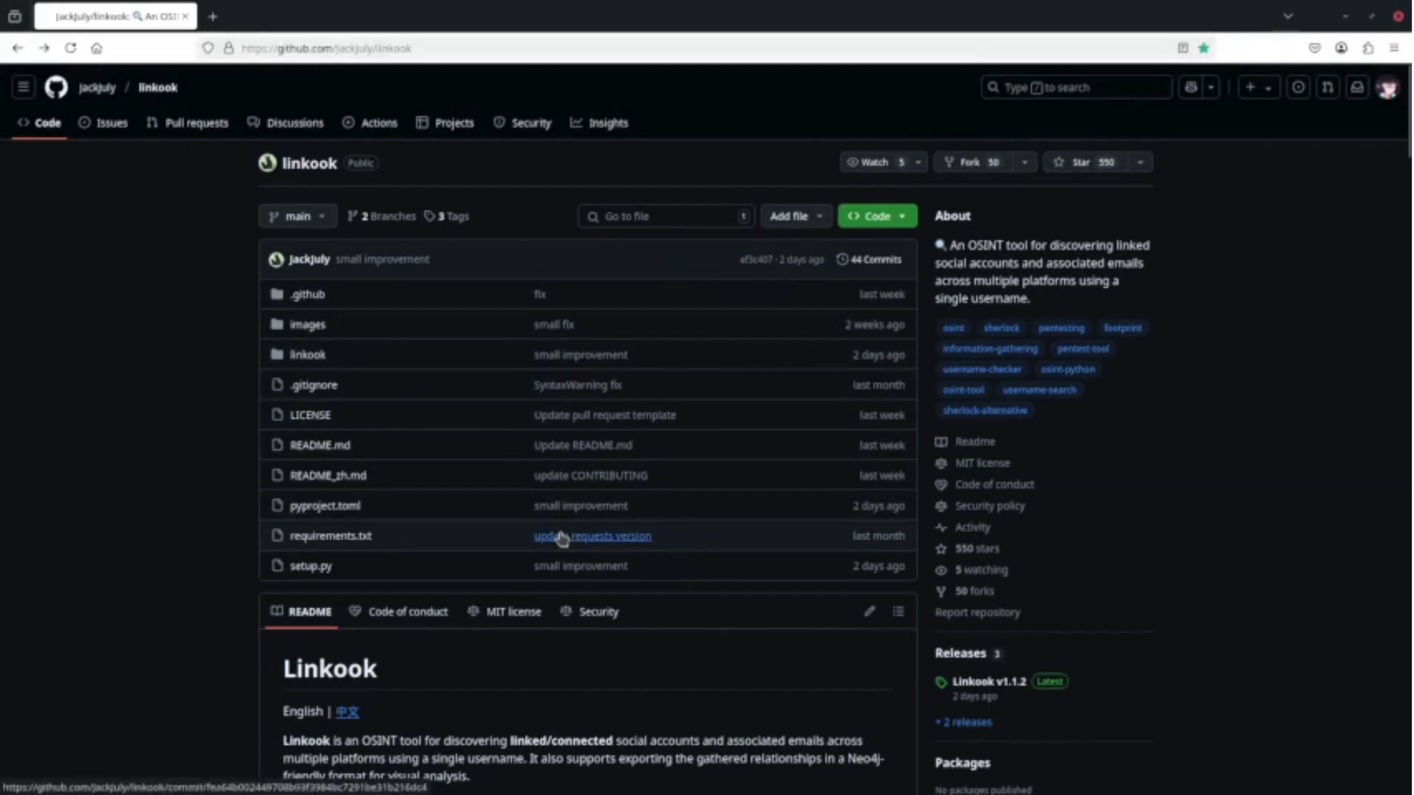
pyautogui.scroll(-3, 561, 539)
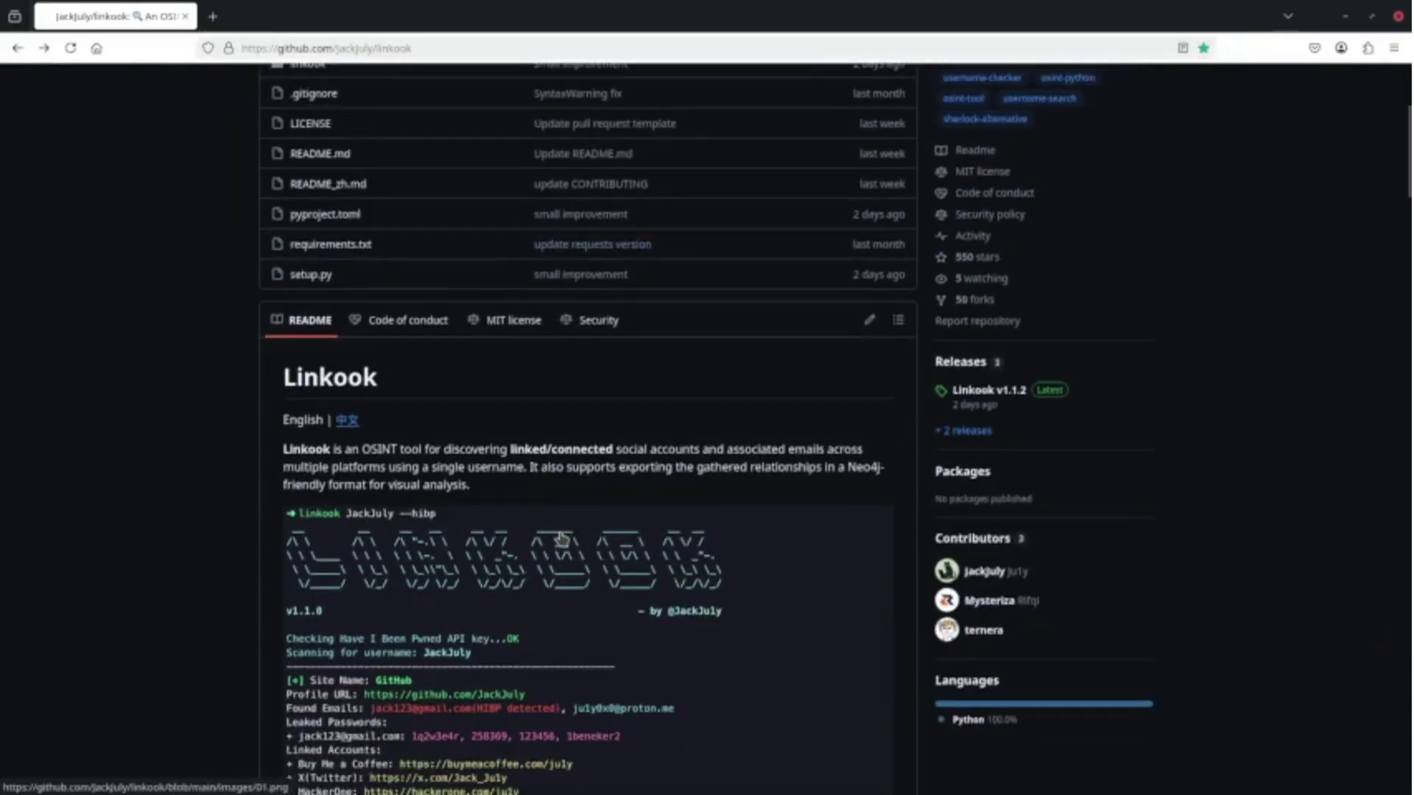
pyautogui.scroll(-7, 562, 538)
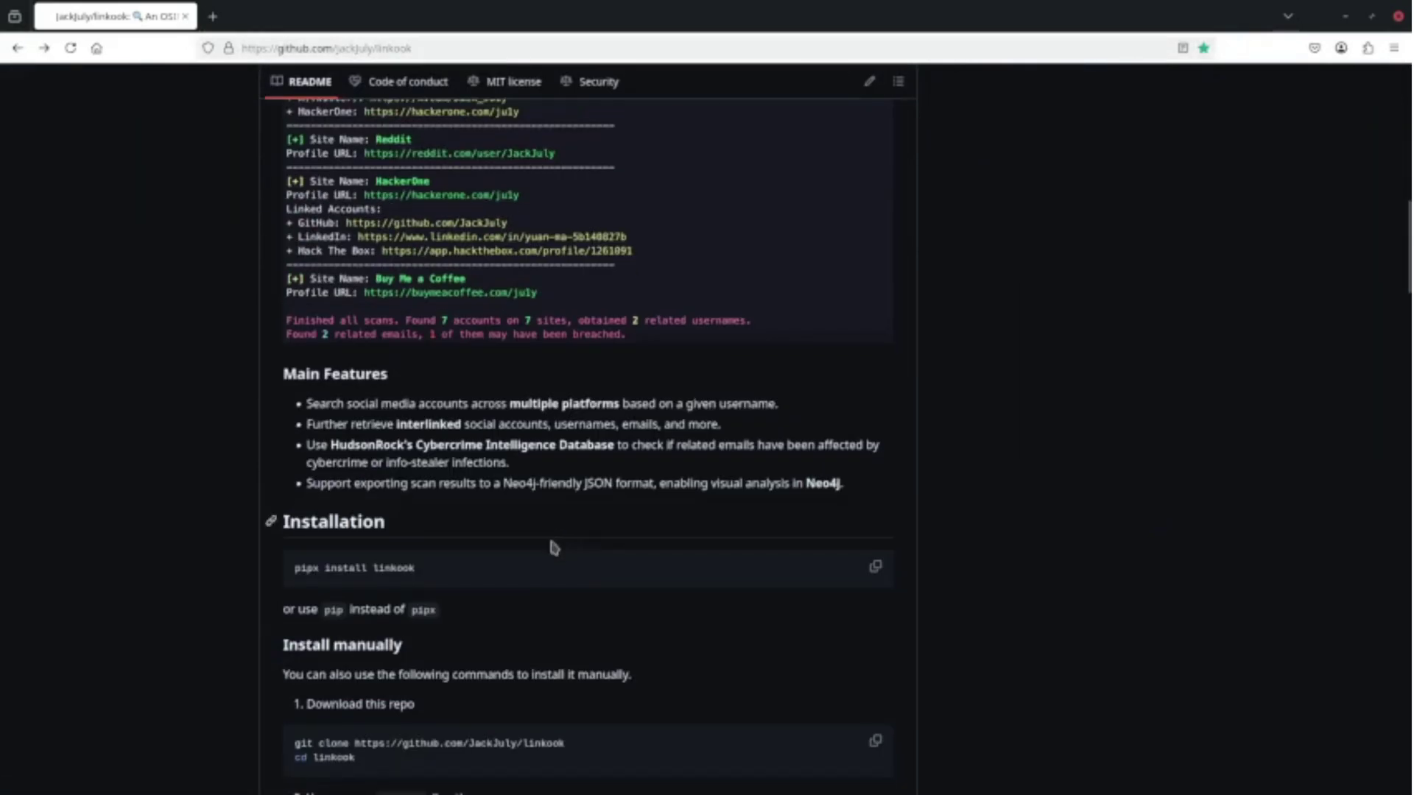
pyautogui.moveTo(432, 574); pyautogui.dragTo(291, 572)
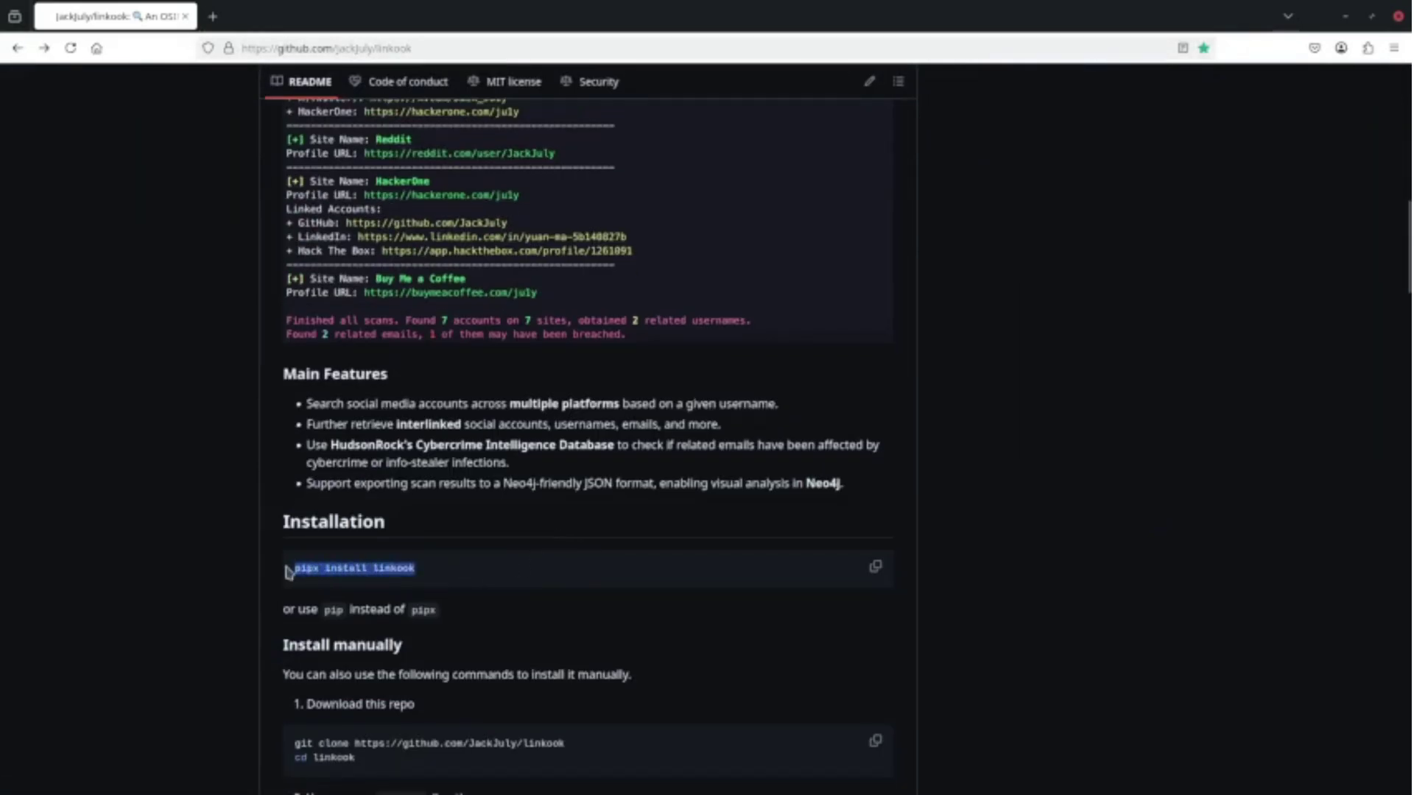
# Step: Select the repository git clone commands in the Linkook README's Installation section
pyautogui.click(299, 569)
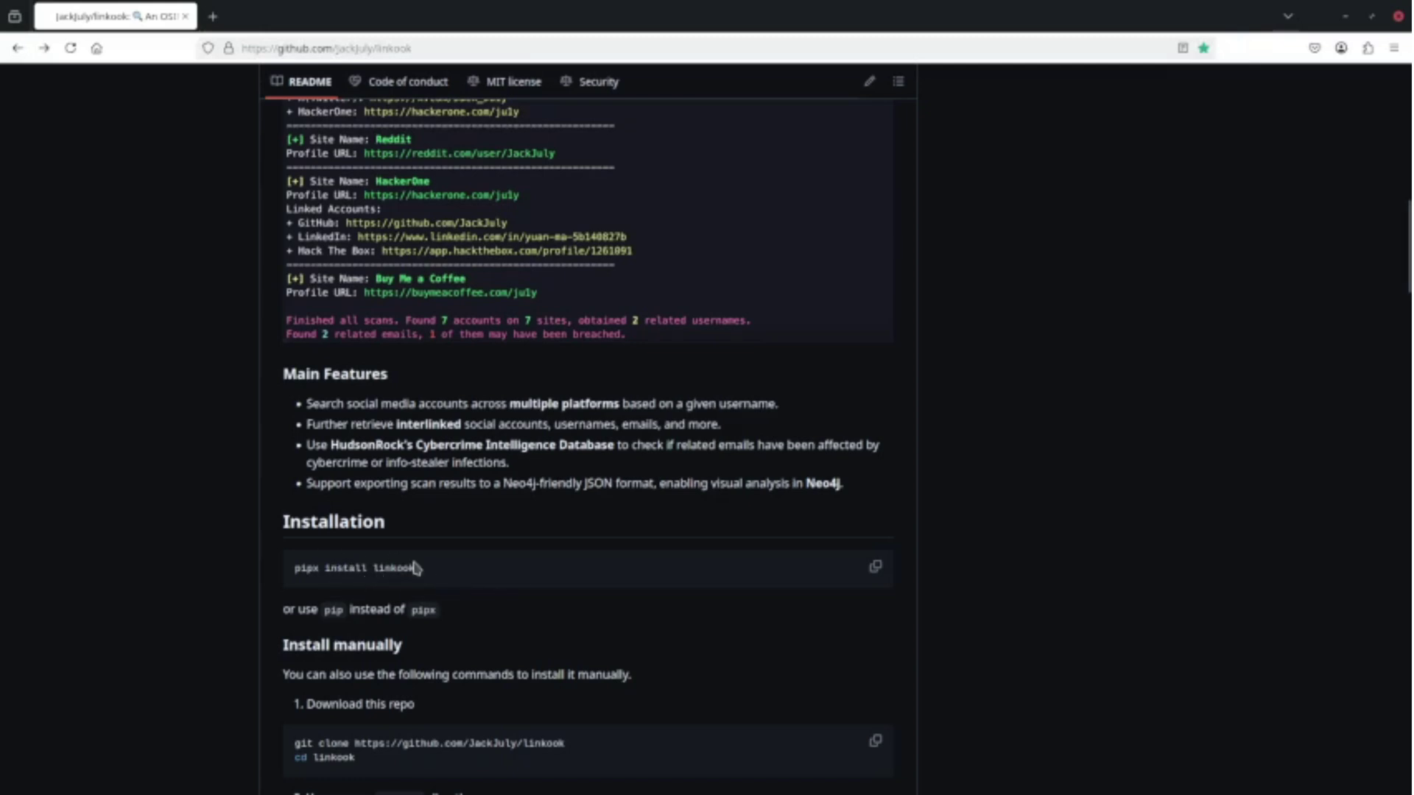
pyautogui.scroll(-3, 435, 546)
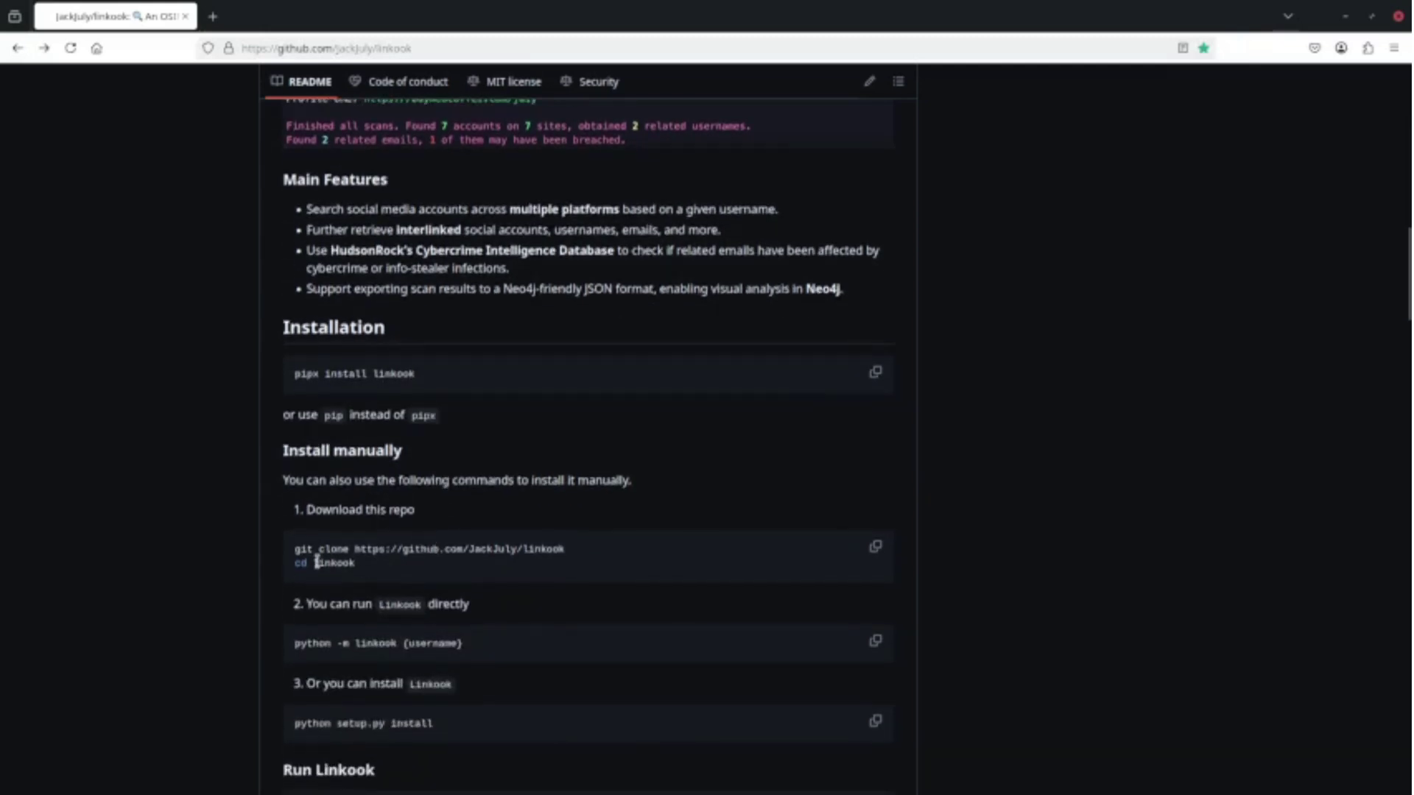
pyautogui.moveTo(294, 548); pyautogui.dragTo(620, 558)
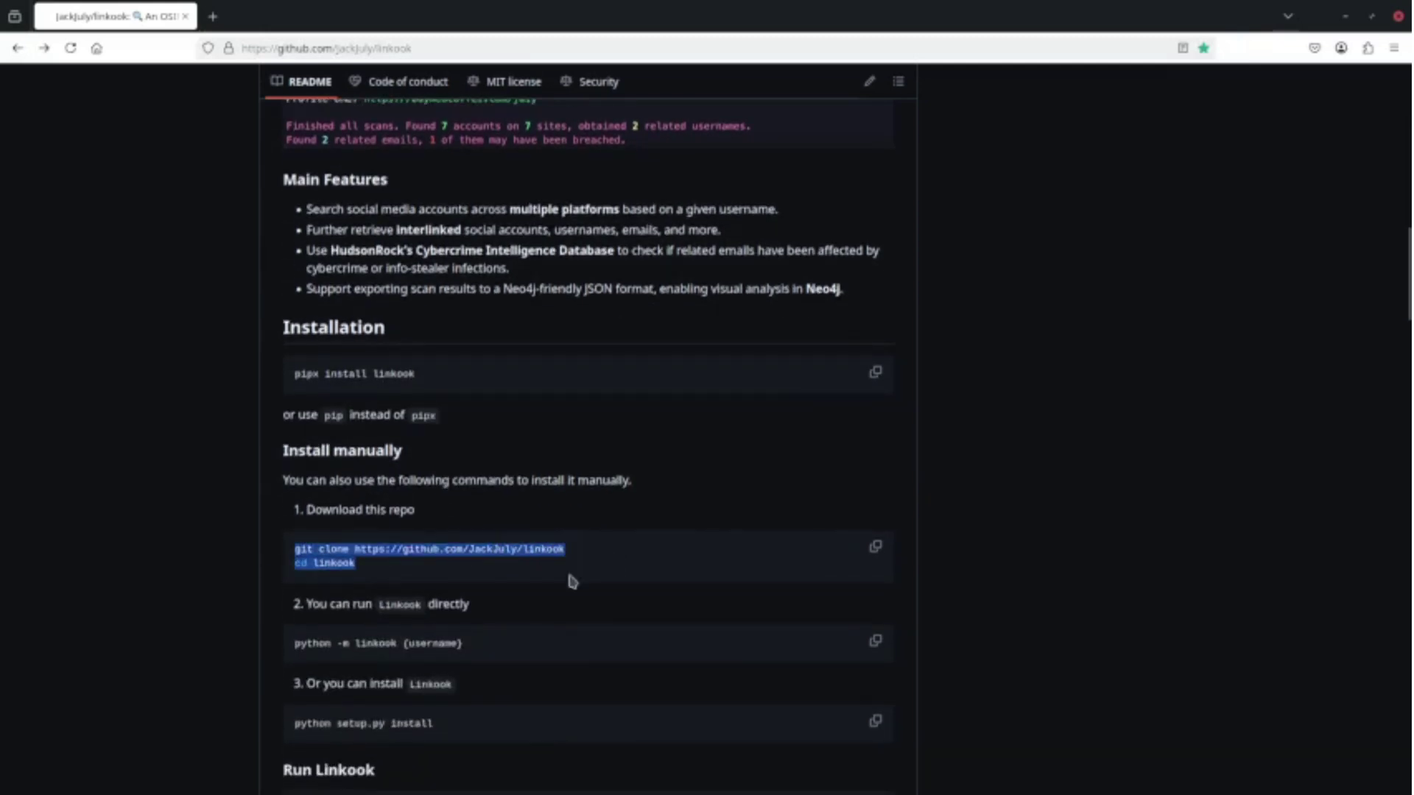
pyautogui.moveTo(513, 550); pyautogui.dragTo(504, 549)
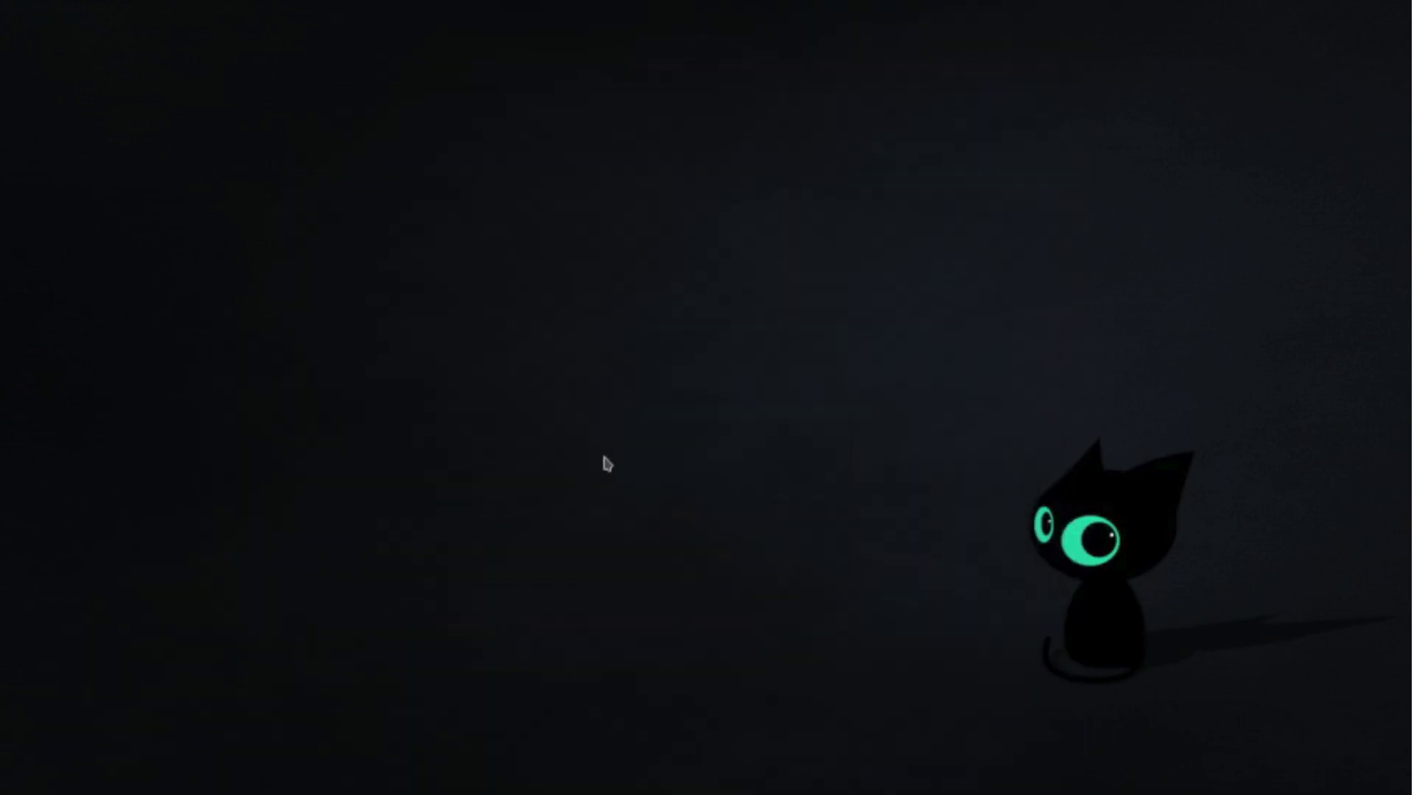
# Step: Start a terminal with larger text and enter the linkook folder
pyautogui.hotkey('ctrl', 'alt', 't')
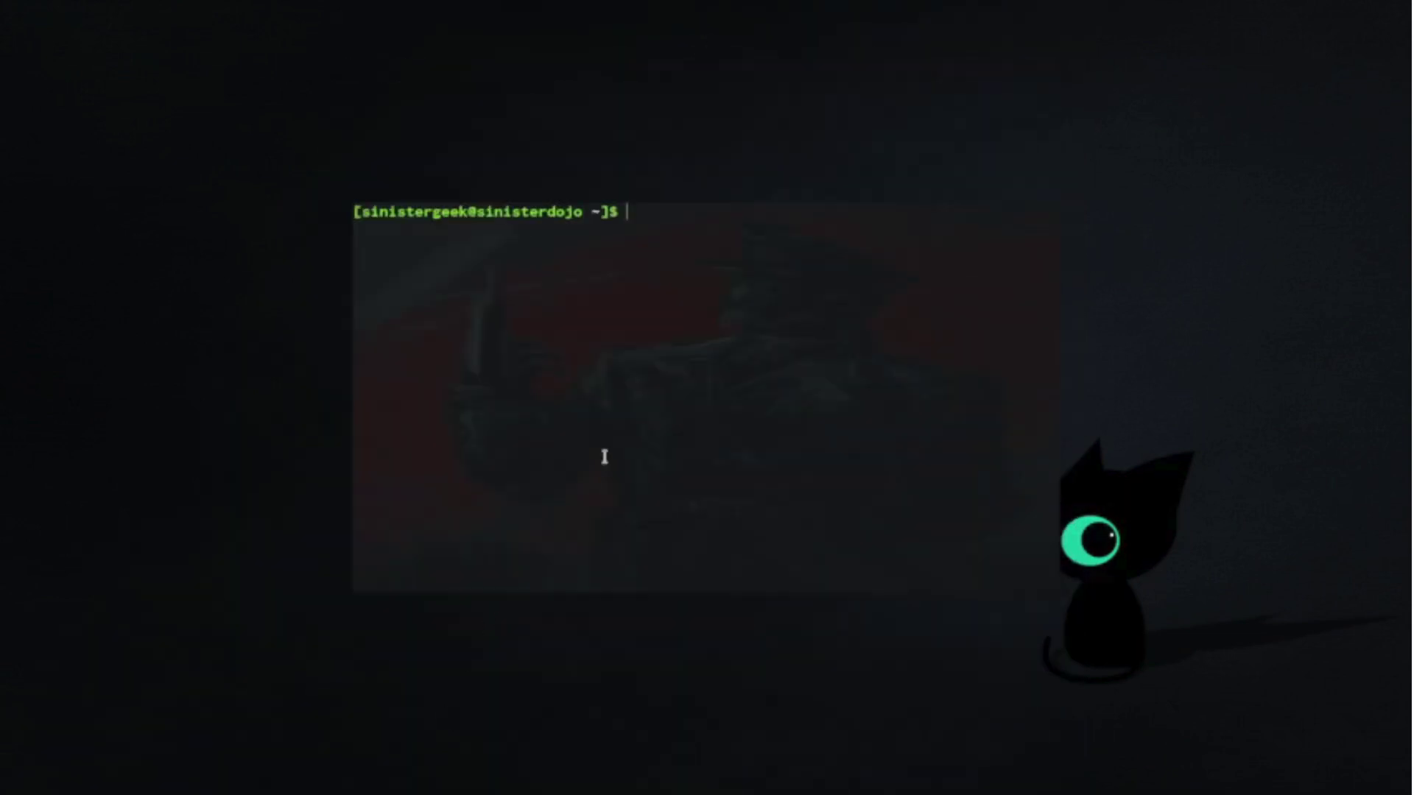
pyautogui.hotkey('ctrl', '+')
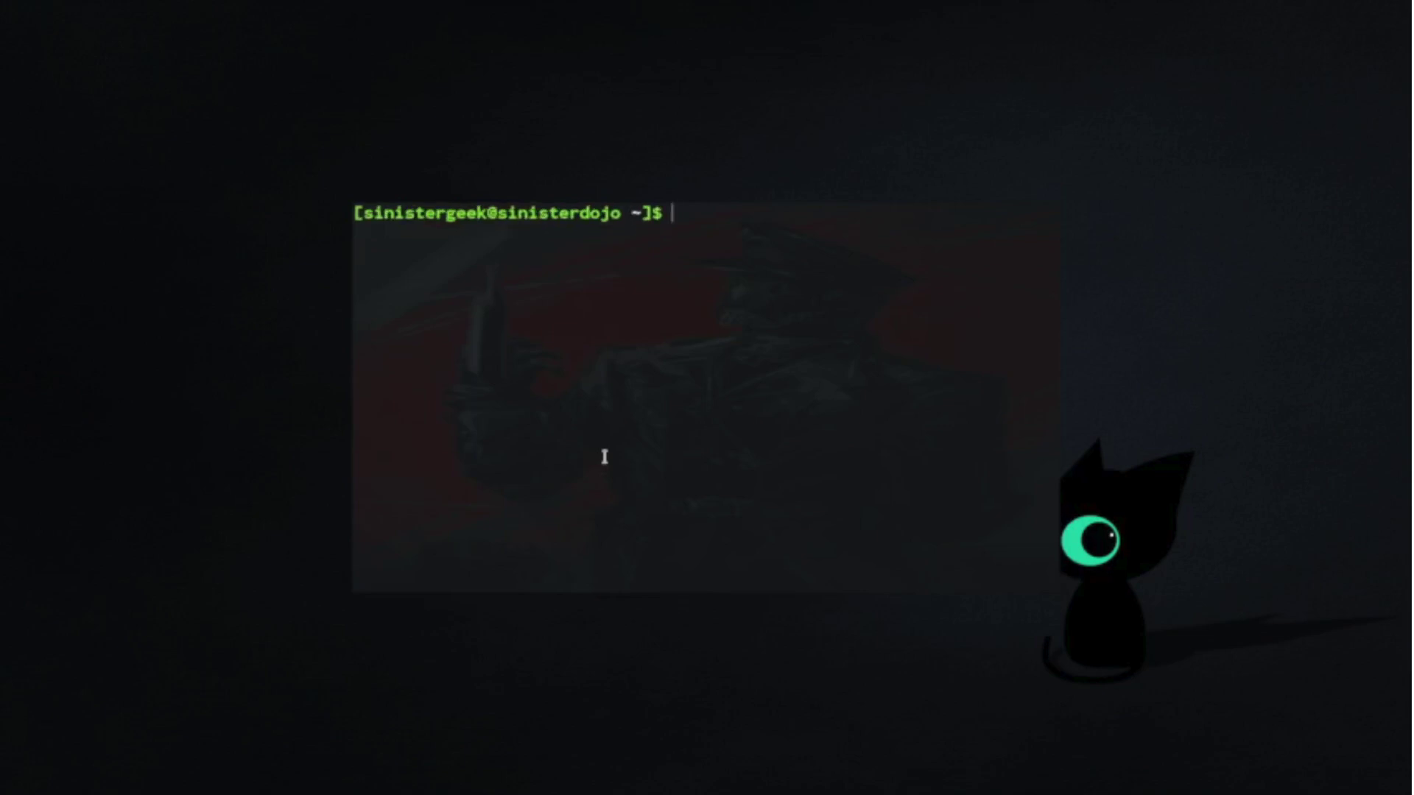
pyautogui.write('cd lin')
pyautogui.press('Tab')
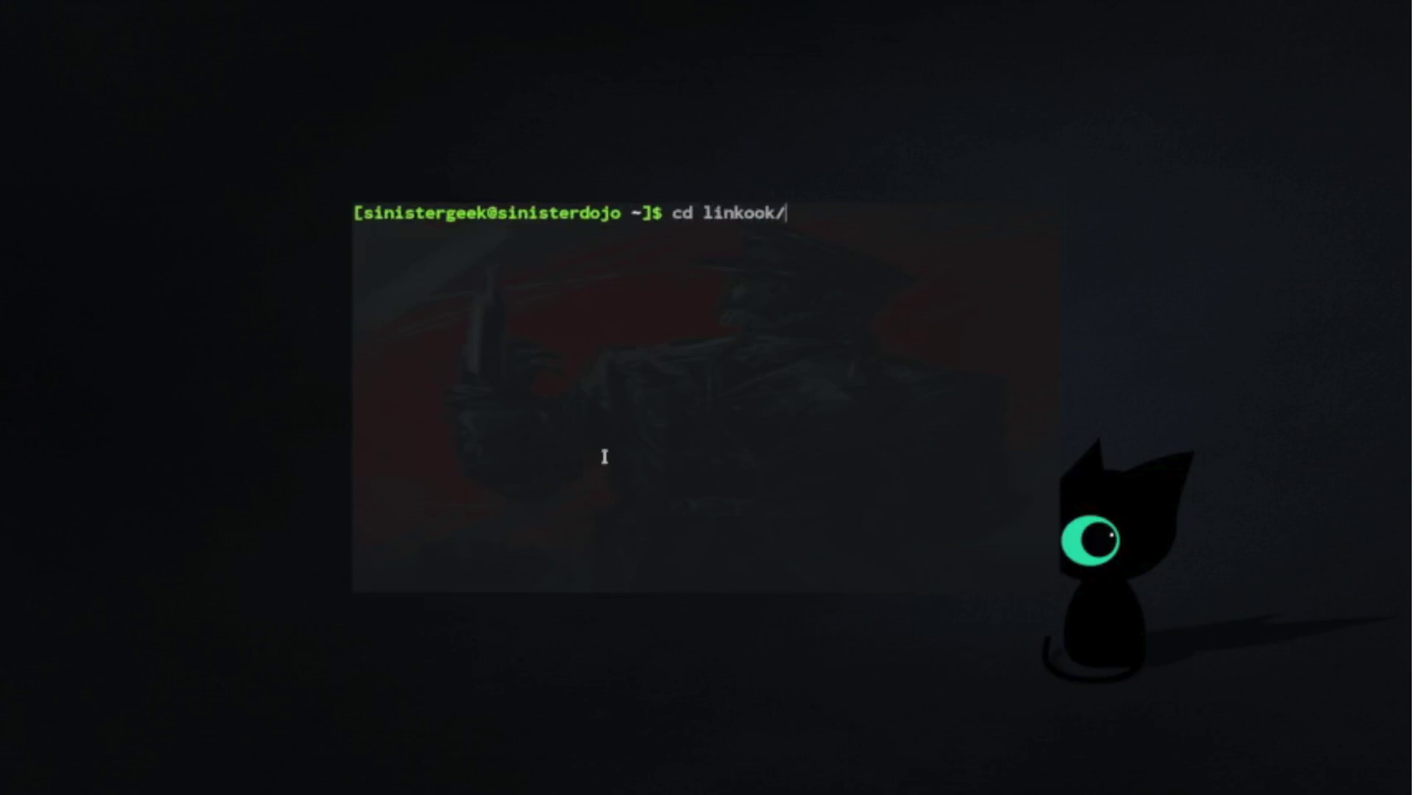
pyautogui.press('Return')
pyautogui.hotkey('ctrl', 'l')
pyautogui.write('so')
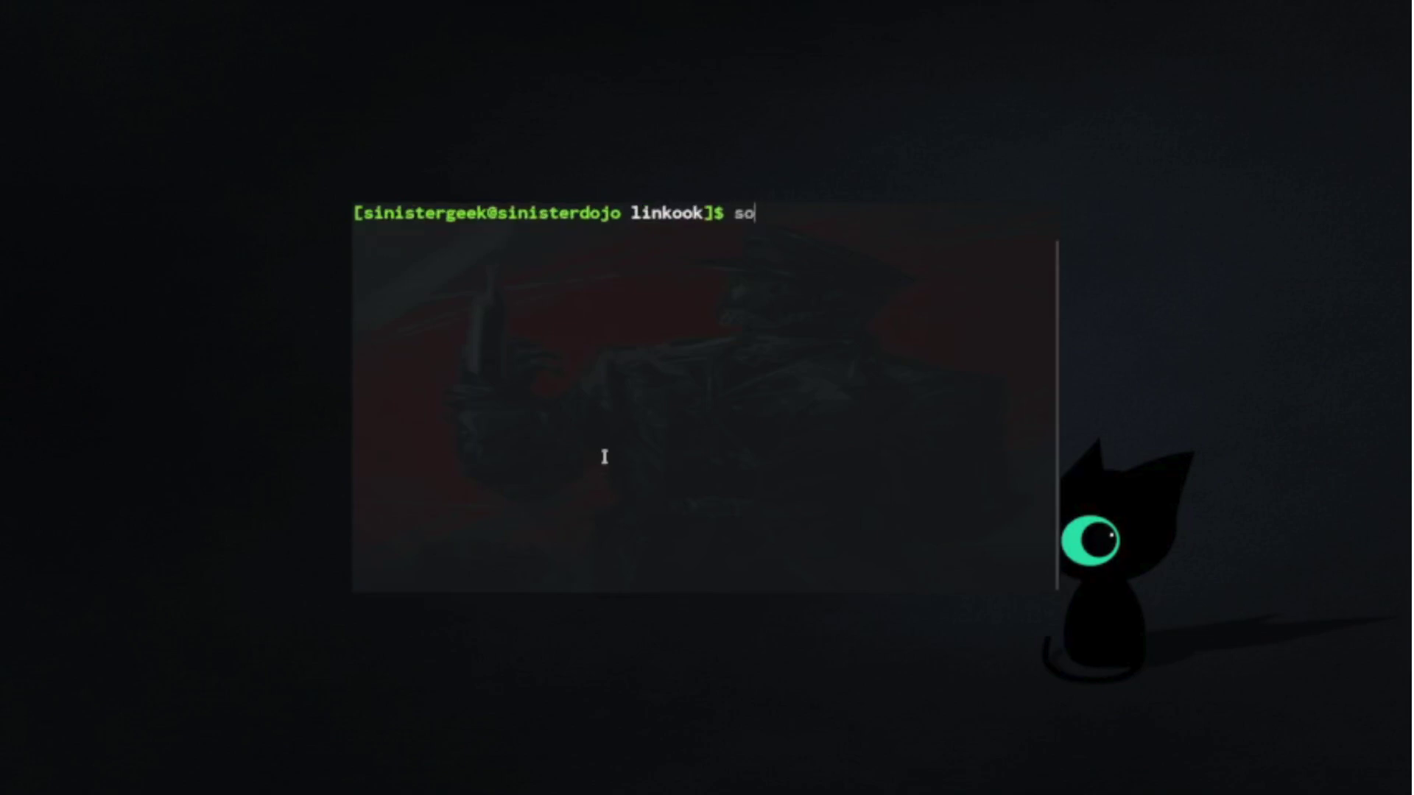
pyautogui.write('urce bin/')
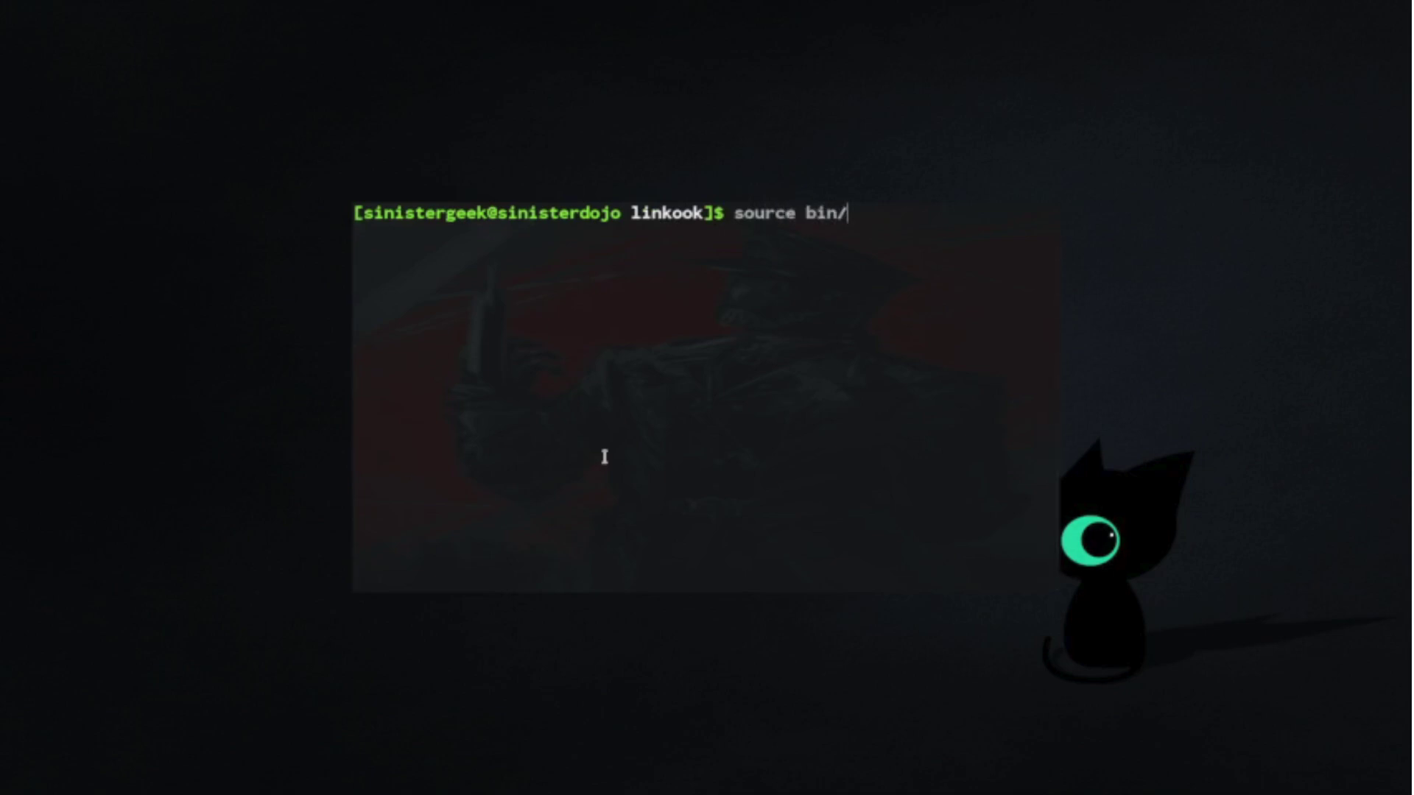
pyautogui.write('activate')
# Step: Activate the virtual environment with source bin/activate and compose the pip install linkook command
pyautogui.press('Return')
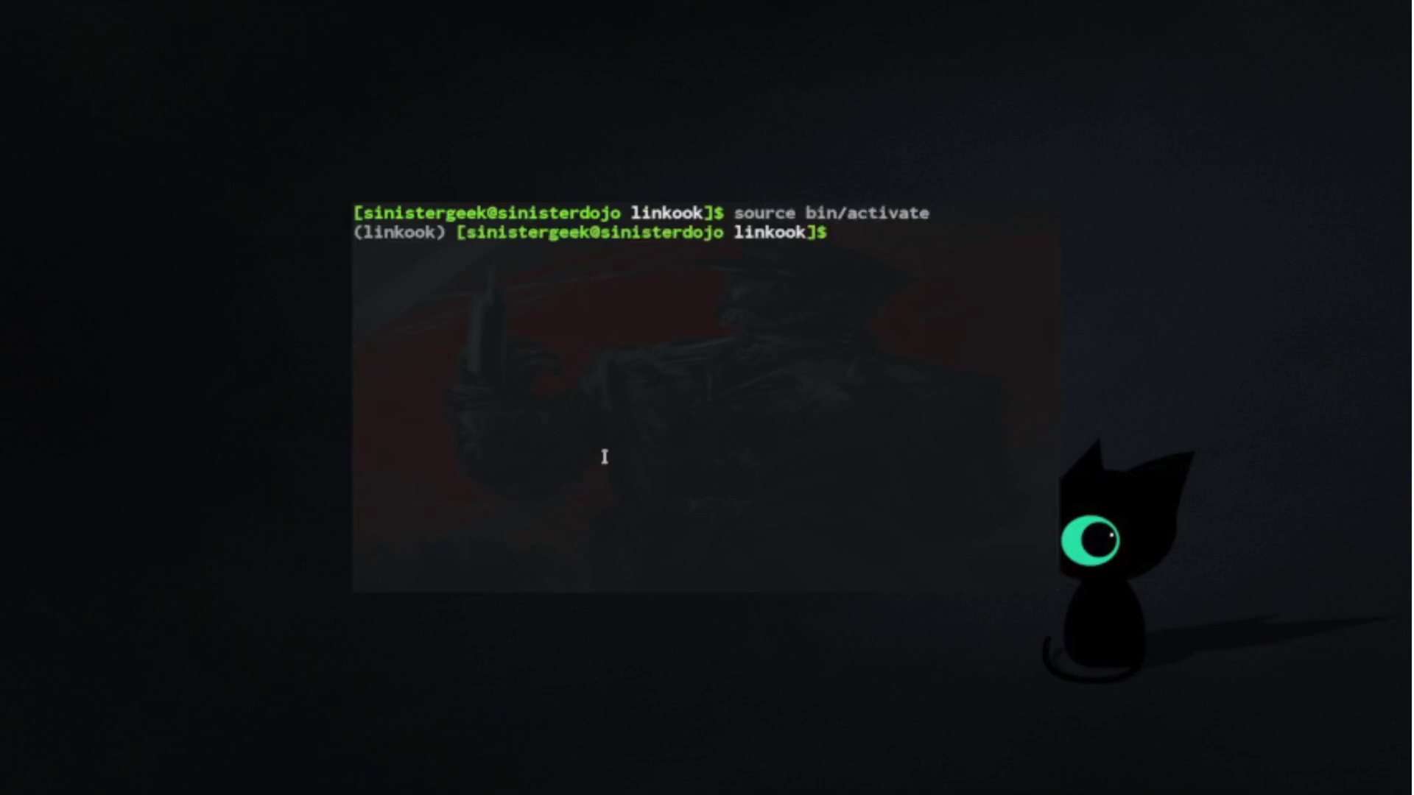
pyautogui.hotkey('ctrl', 'l')
pyautogui.write('pip ins')
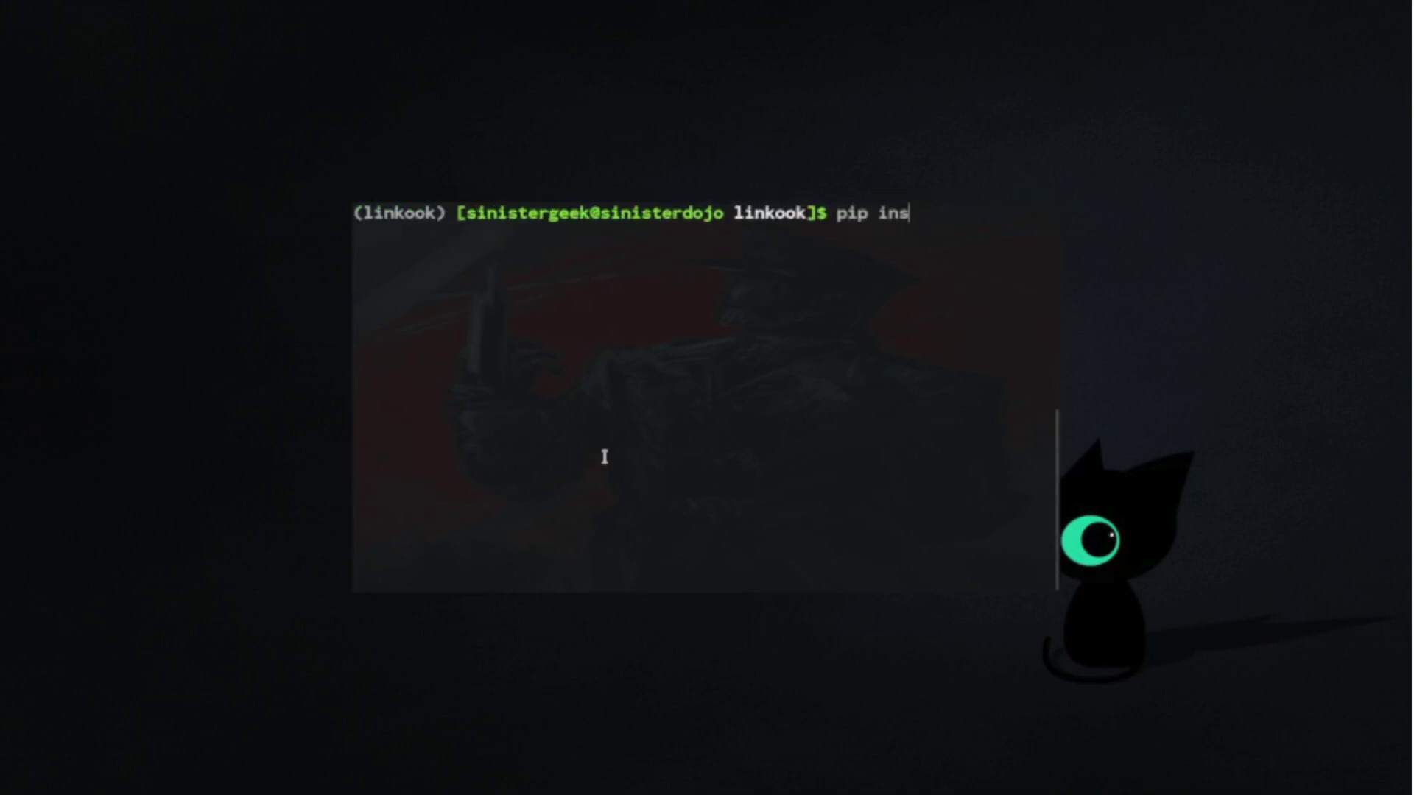
pyautogui.write('al')
pyautogui.press('BackSpace')
pyautogui.press('BackSpace')
pyautogui.write('tall ')
pyautogui.write('linj')
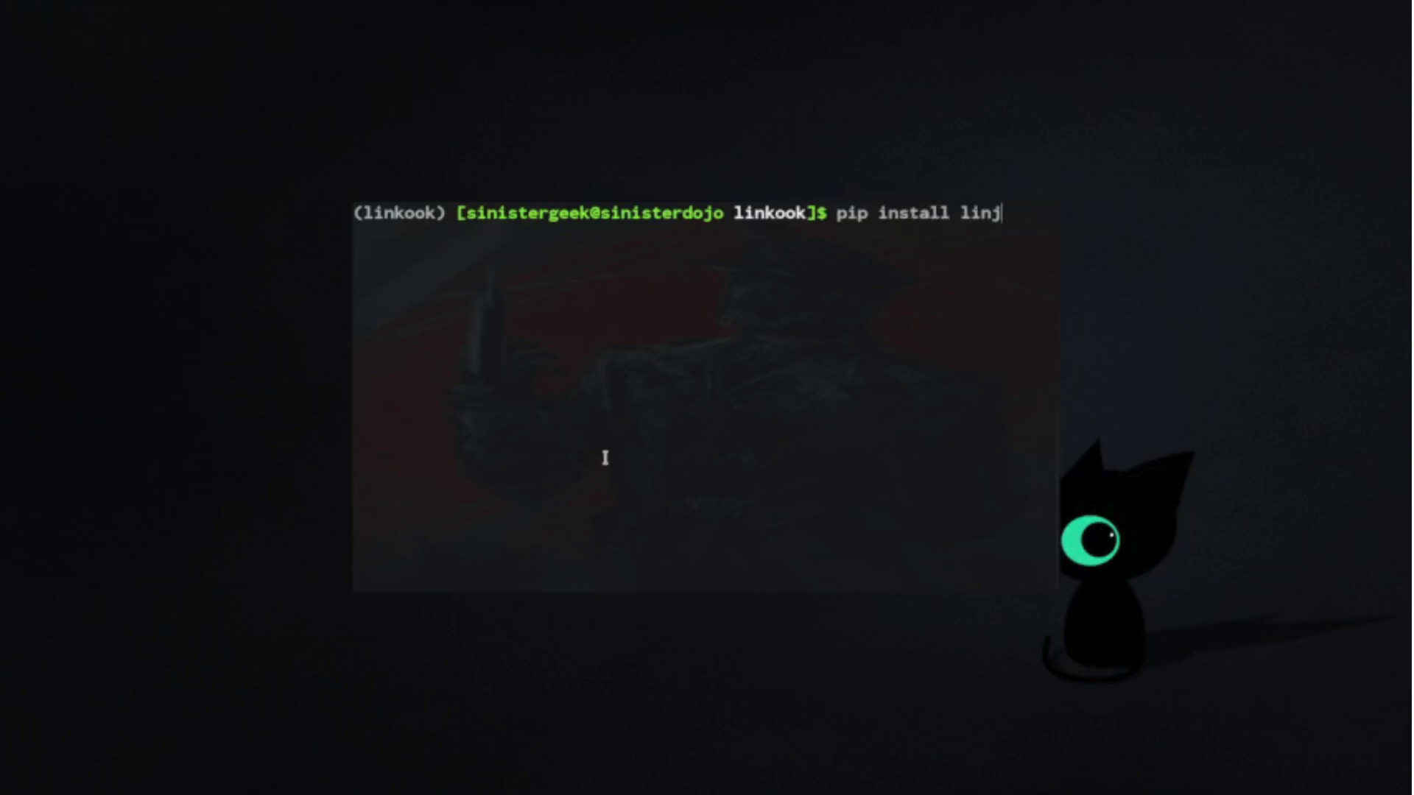
pyautogui.press('BackSpace')
pyautogui.write('kook')
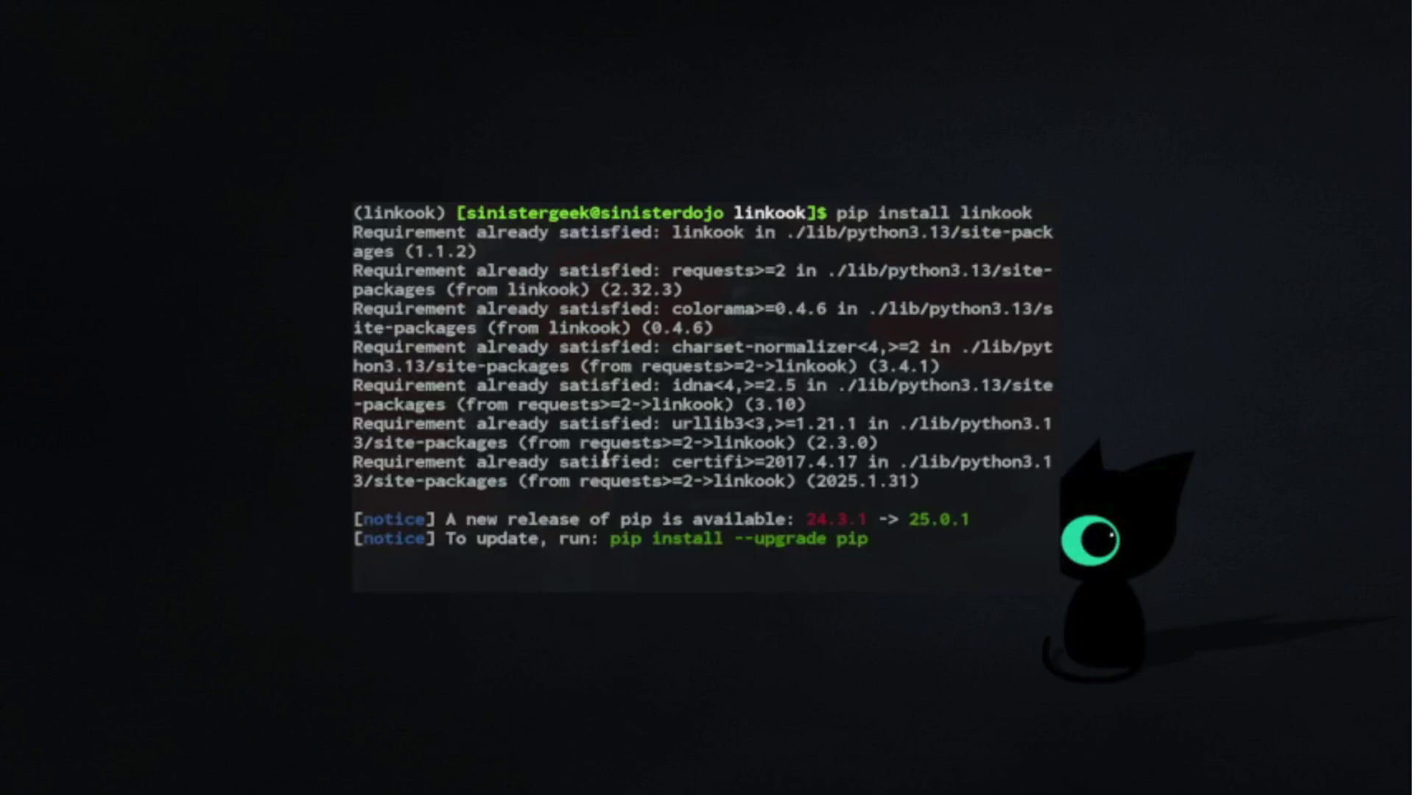
# Step: Run the linkook install and bring up its help output
pyautogui.hotkey('ctrl', 'l')
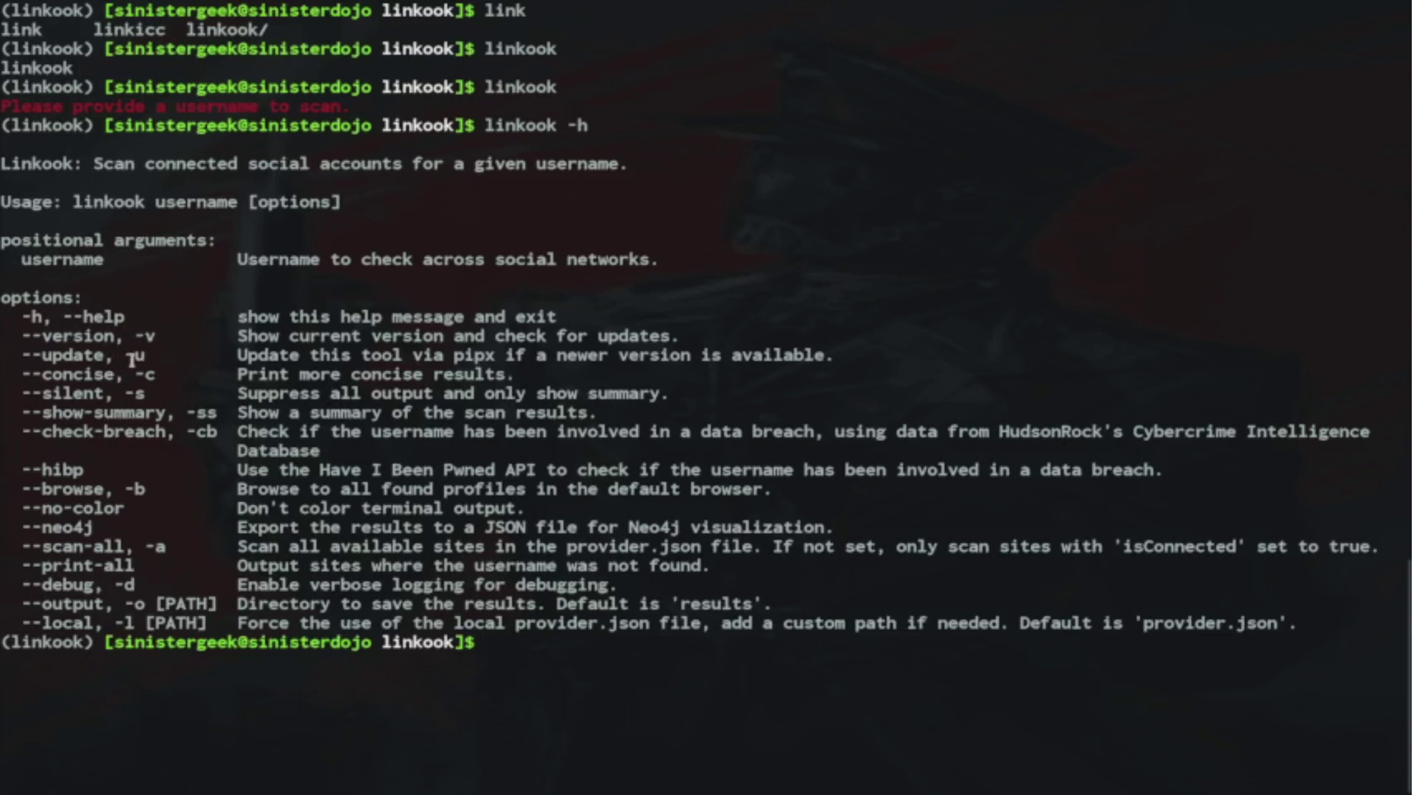
# Step: Highlight the -u update option and the HudsonRock's Cybercrime Intelligence breach source in the help
pyautogui.moveTo(115, 355); pyautogui.dragTo(155, 356)
pyautogui.moveTo(240, 374); pyautogui.dragTo(539, 356)
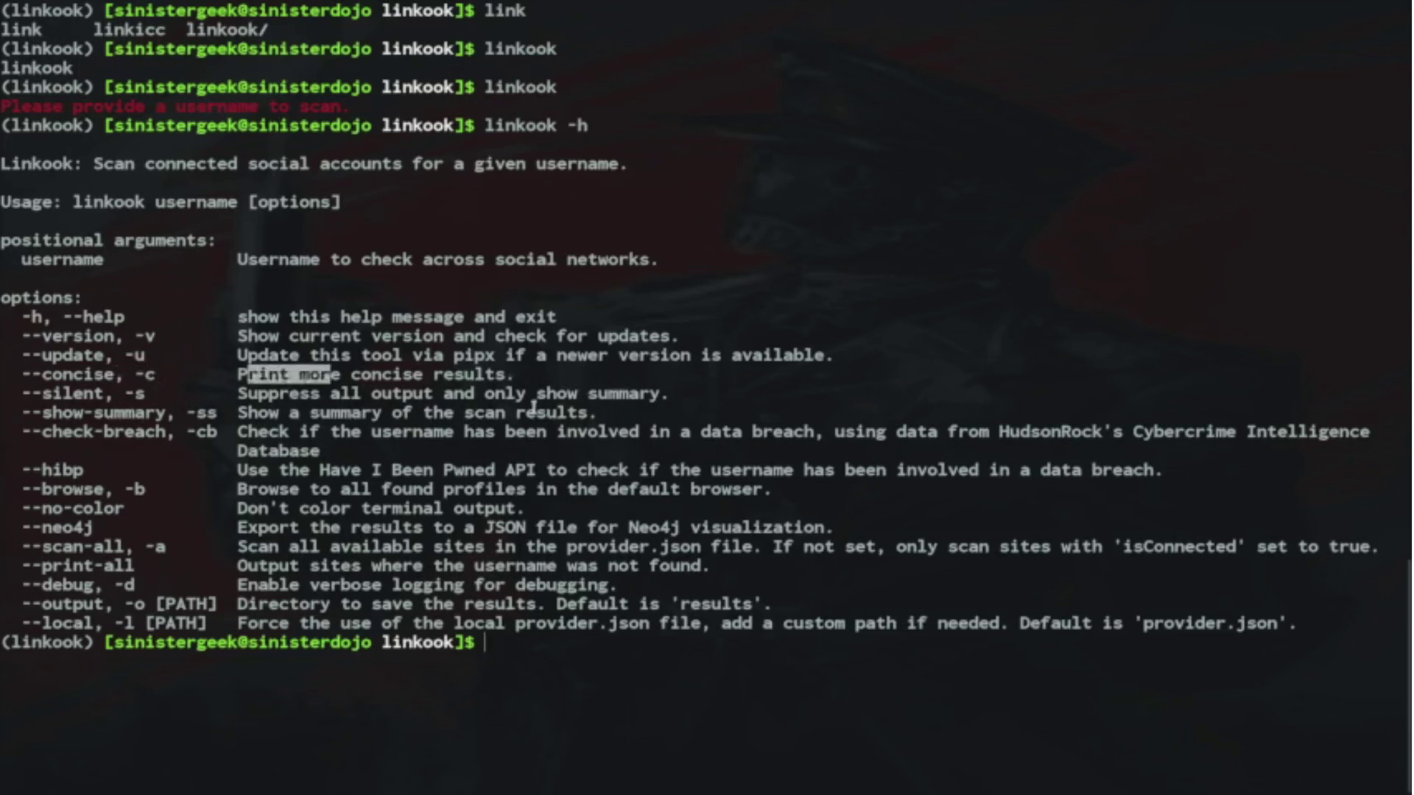
pyautogui.click(126, 394)
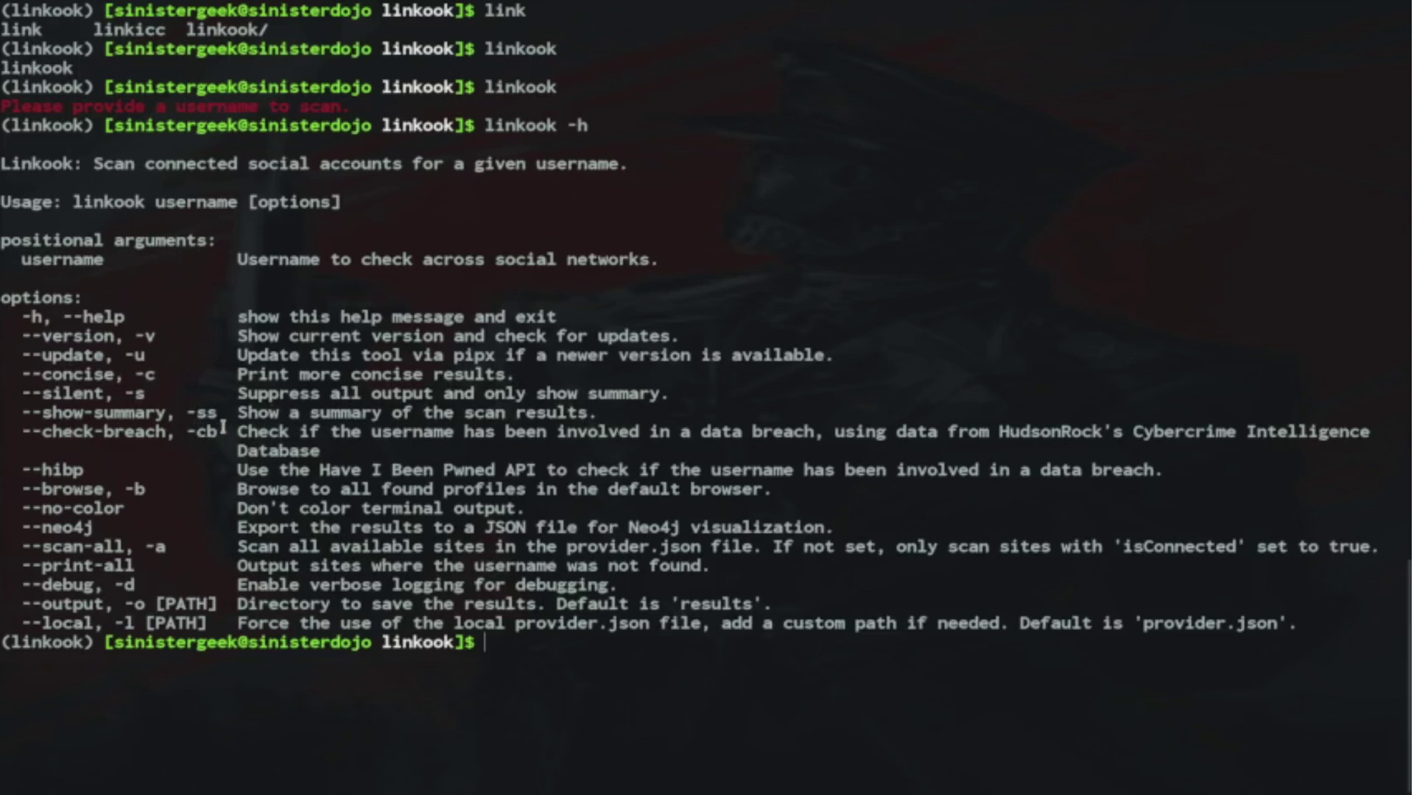
pyautogui.moveTo(1000, 432); pyautogui.dragTo(1323, 432)
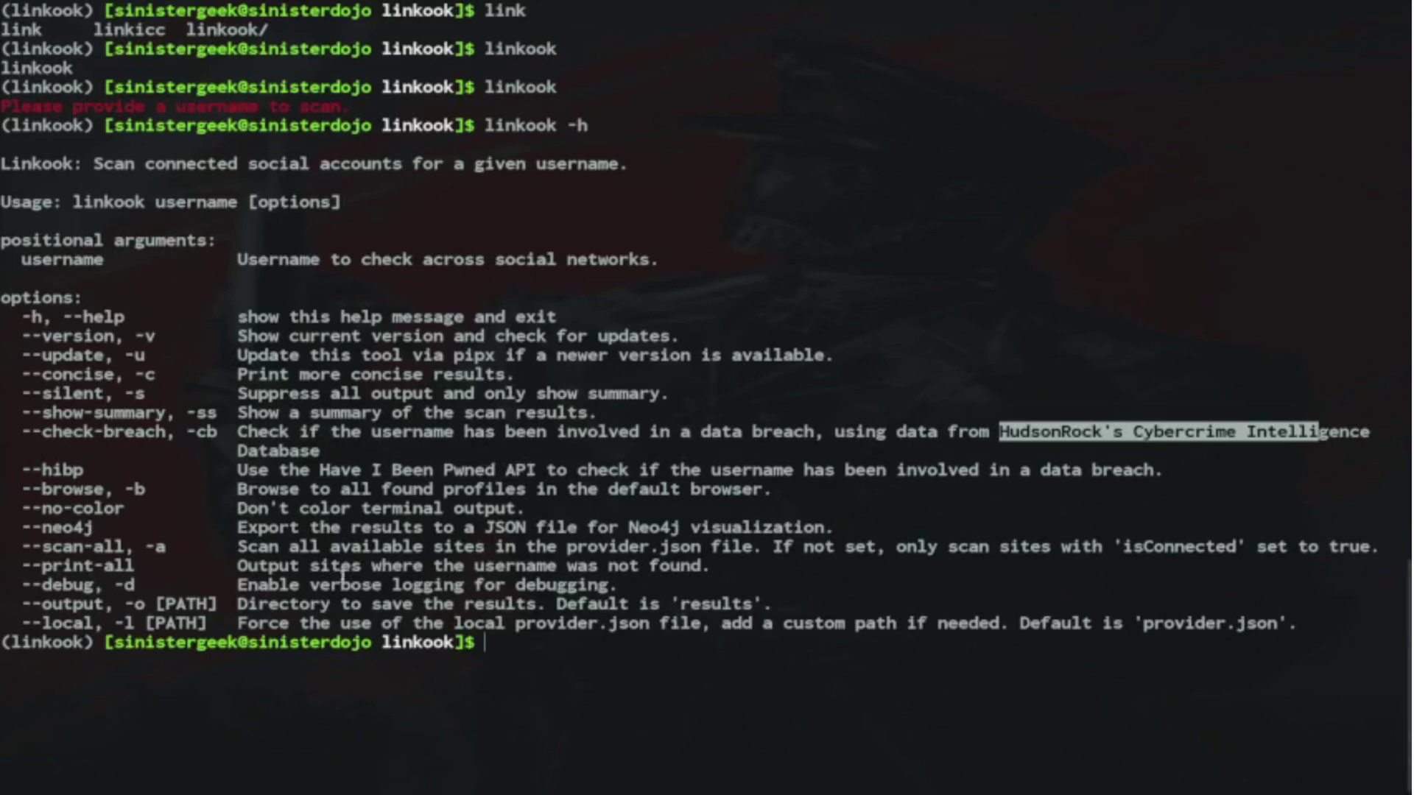
pyautogui.click(343, 575)
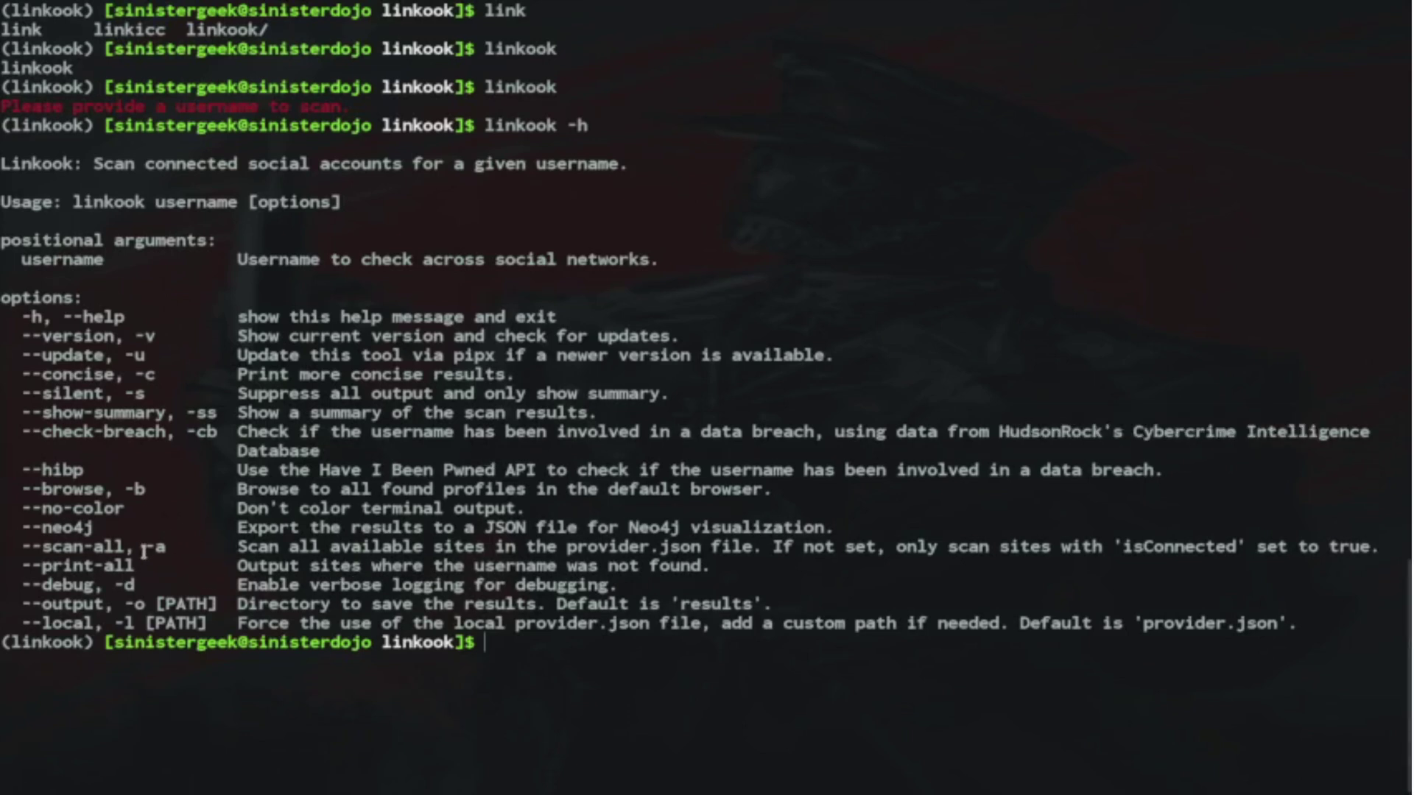
# Step: Highlight the -a scan-all option and its provider.json file name, then clear the terminal
pyautogui.moveTo(155, 546); pyautogui.dragTo(179, 546)
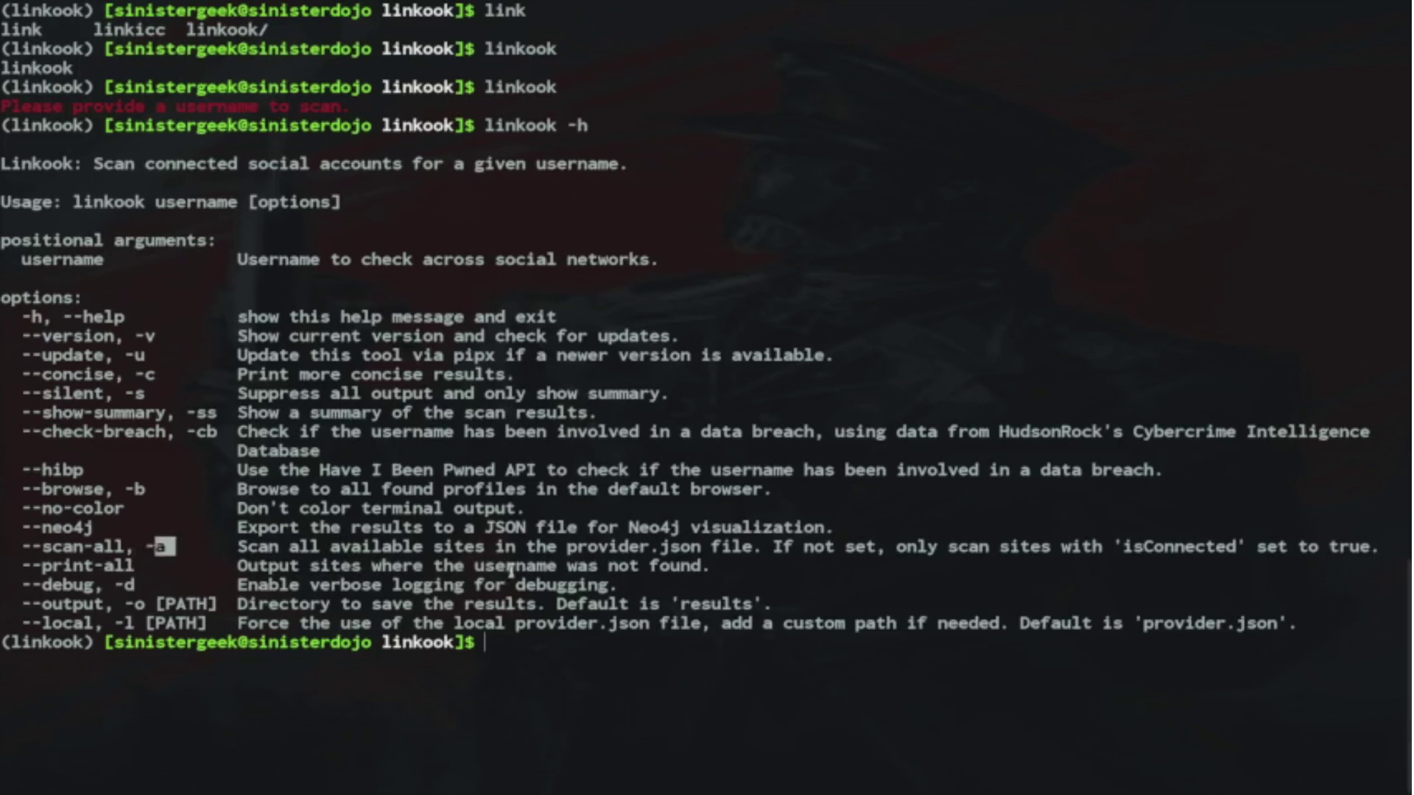
pyautogui.moveTo(561, 548)
pyautogui.mouseDown()
pyautogui.moveTo(629, 550)
pyautogui.moveTo(616, 547)
pyautogui.mouseUp()
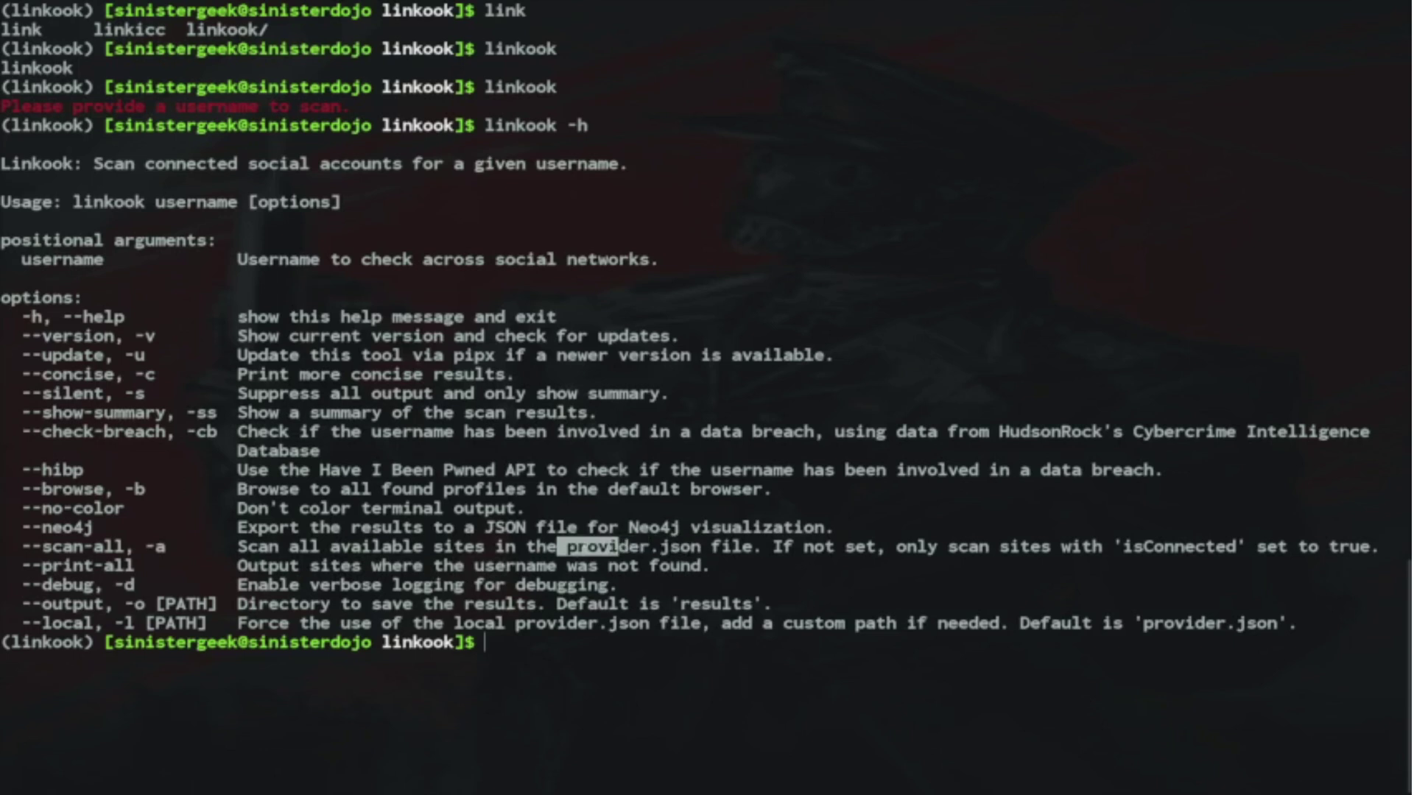
pyautogui.click(576, 547)
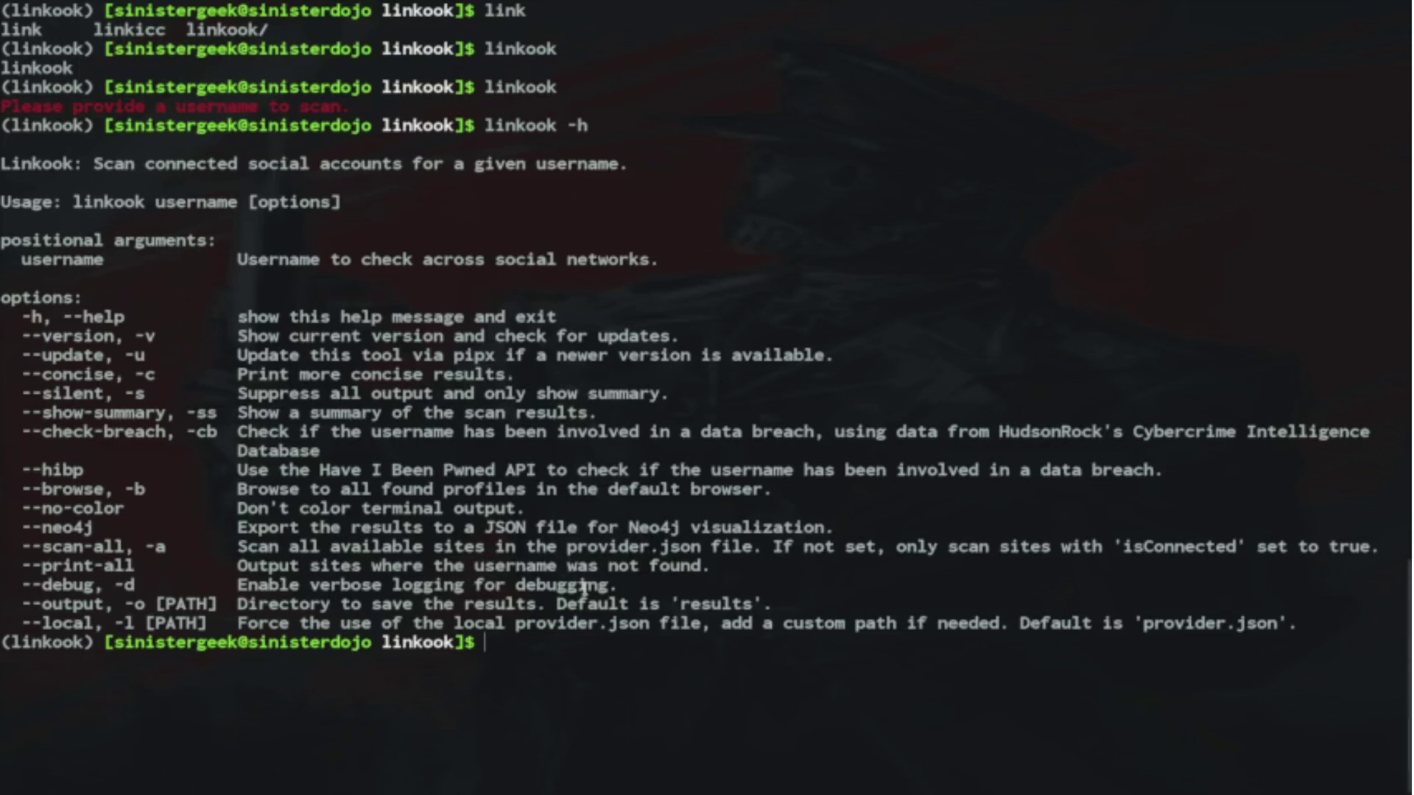
pyautogui.moveTo(567, 547); pyautogui.dragTo(704, 544)
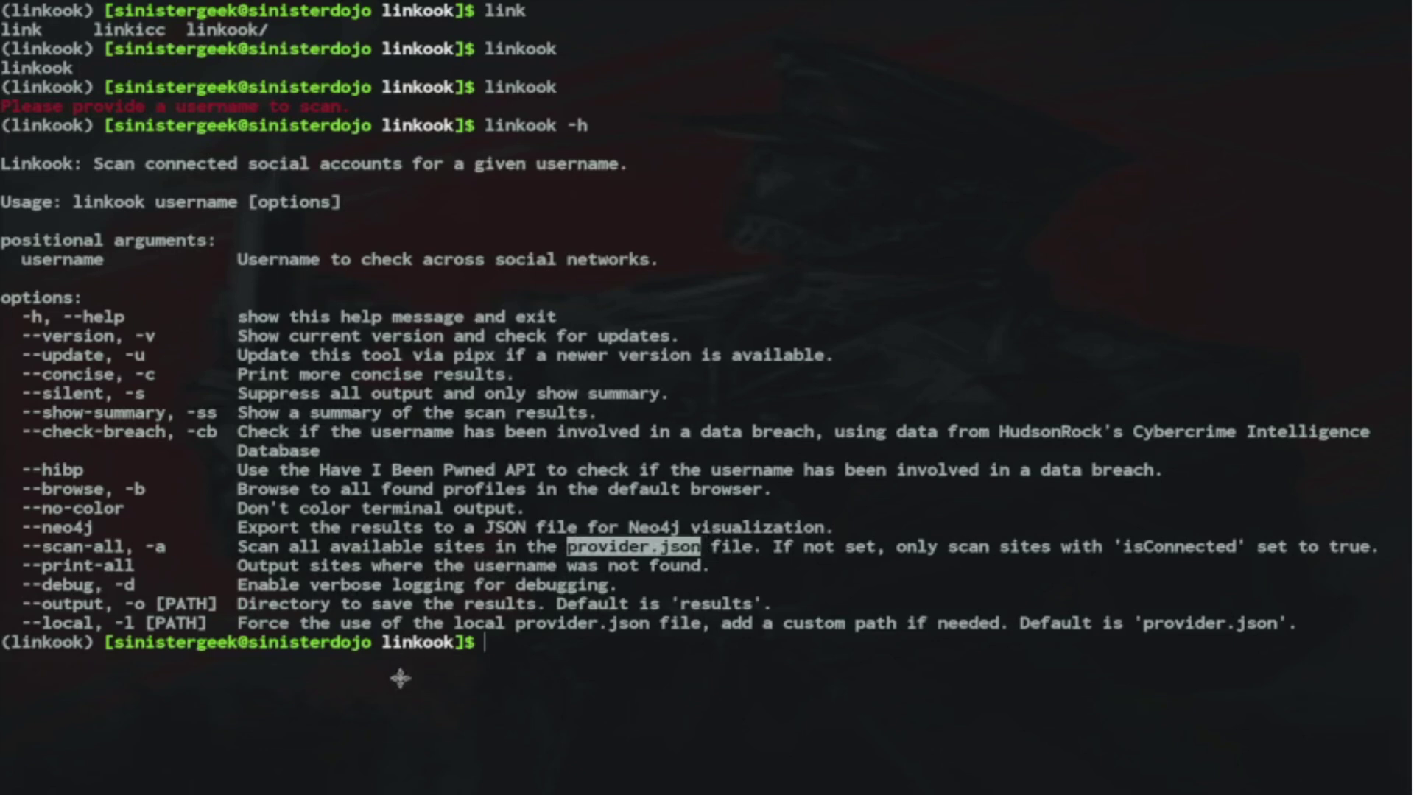
pyautogui.click(494, 372)
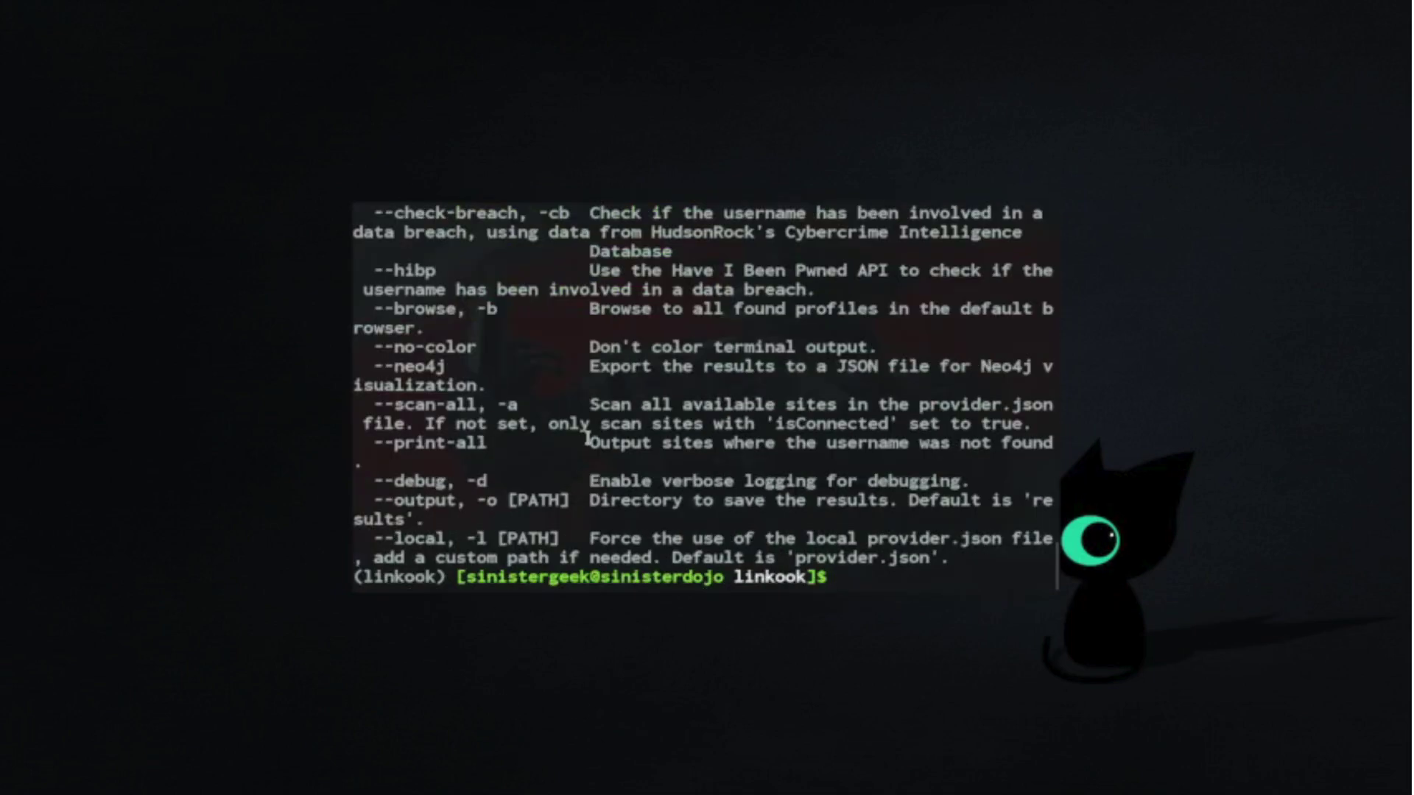
pyautogui.hotkey('ctrl', 'l')
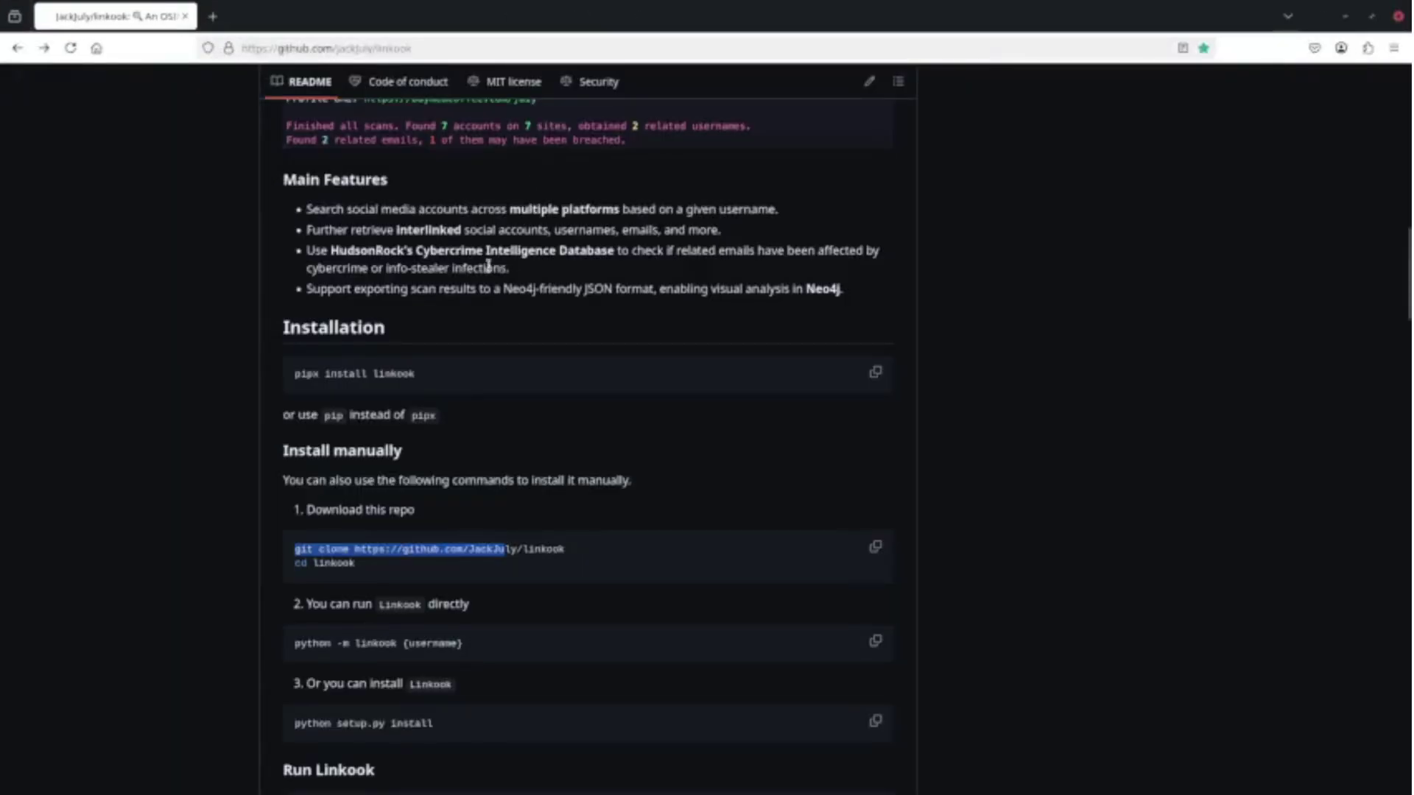
pyautogui.scroll(5, 486, 266)
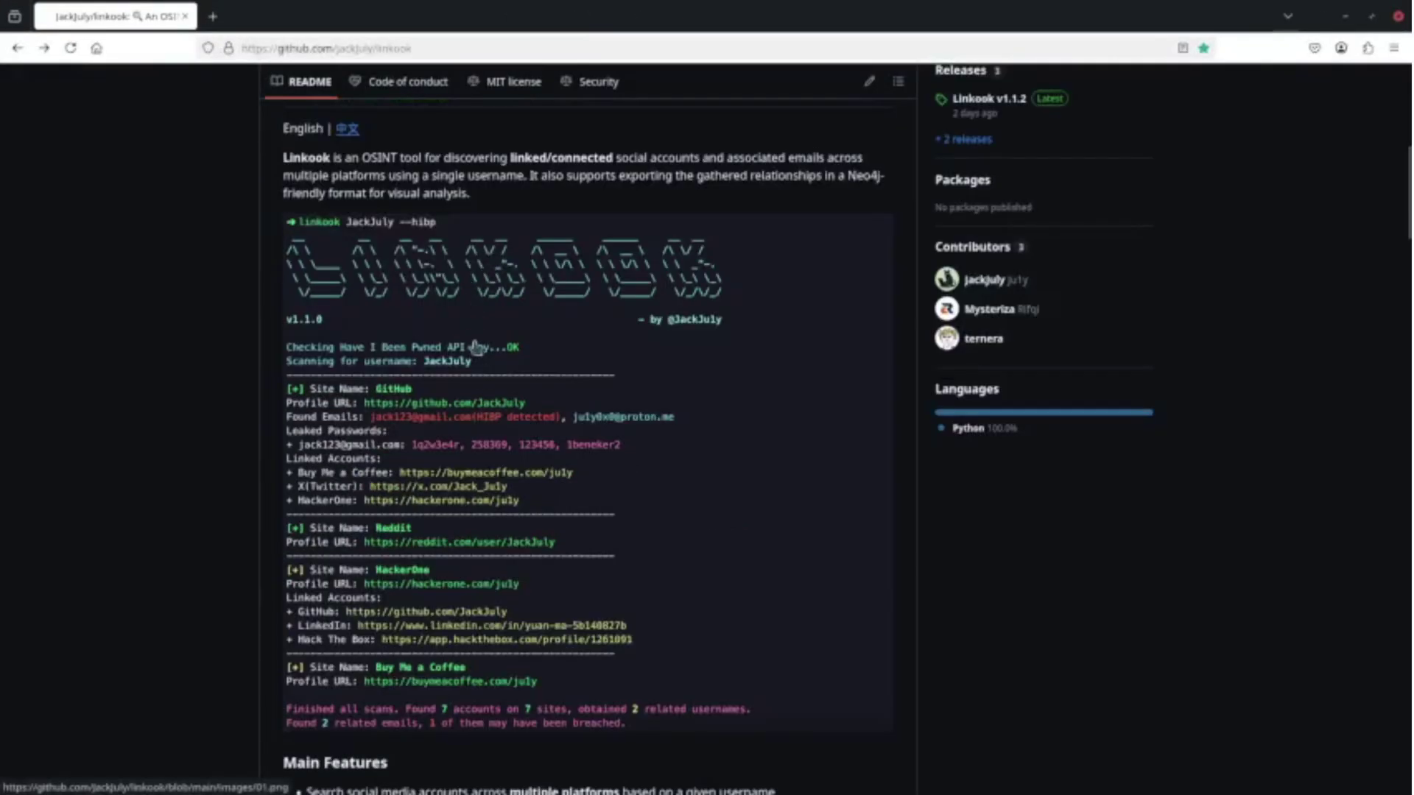
pyautogui.scroll(5, 476, 347)
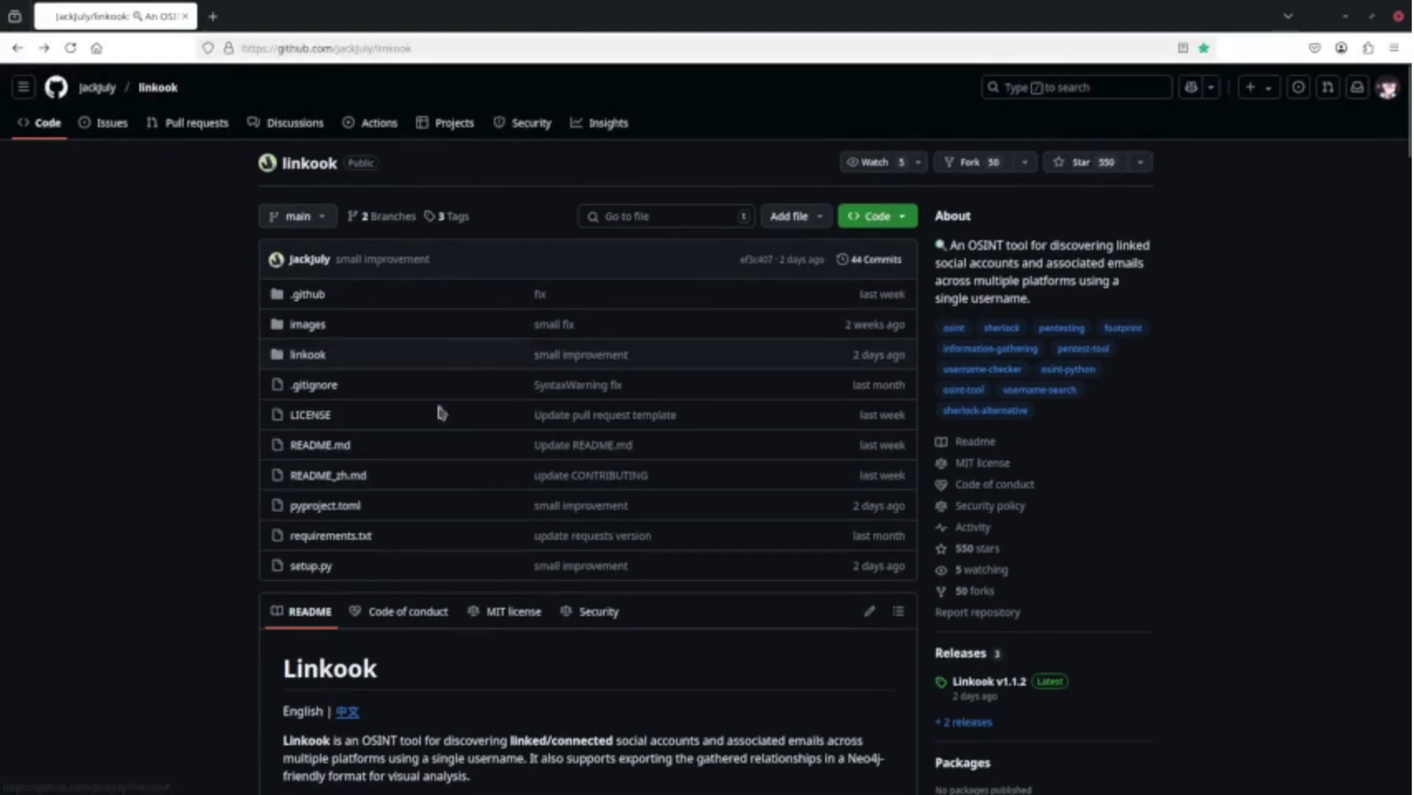
# Step: Browse into linkook/provider, glance at provider.py, then open the provider.json site list
pyautogui.click(313, 362)
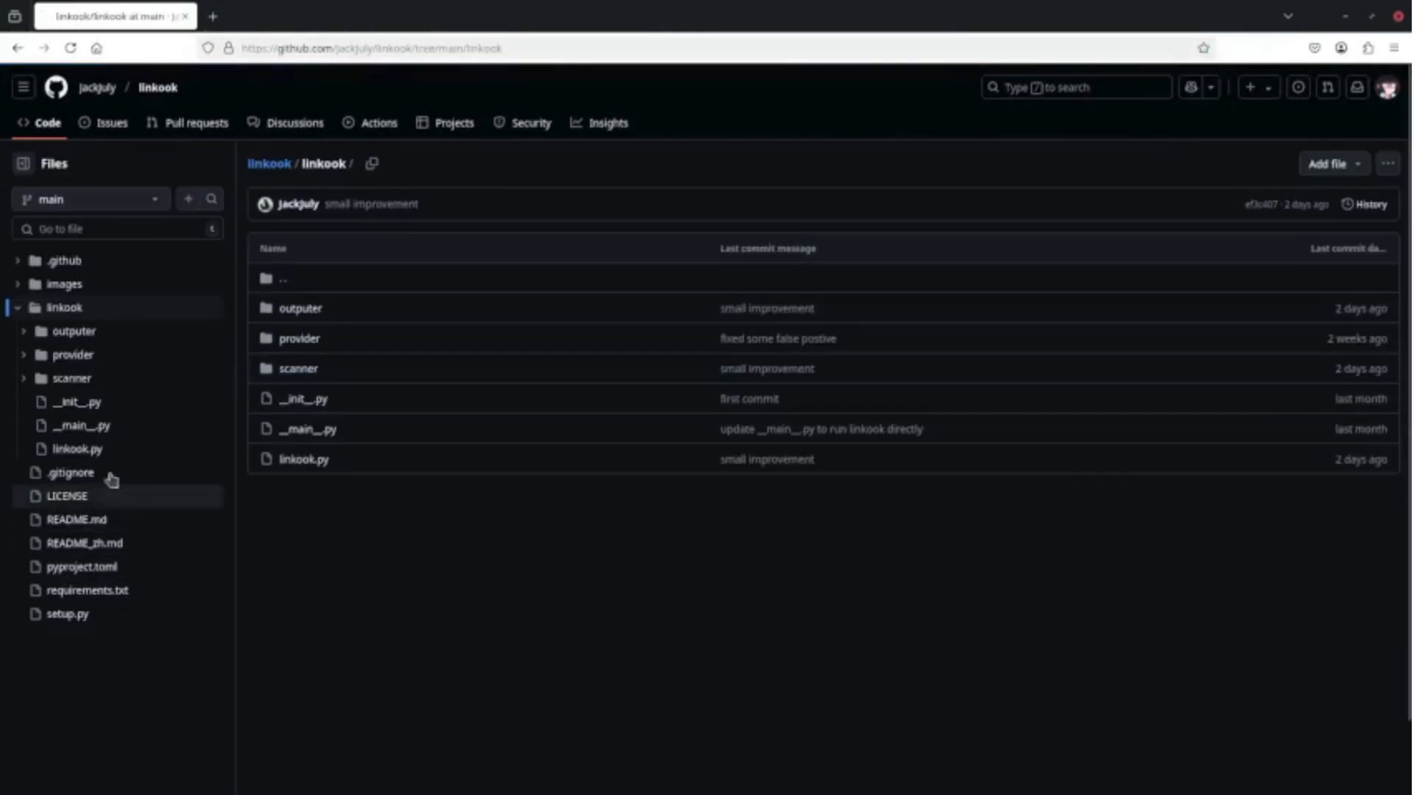
pyautogui.click(116, 356)
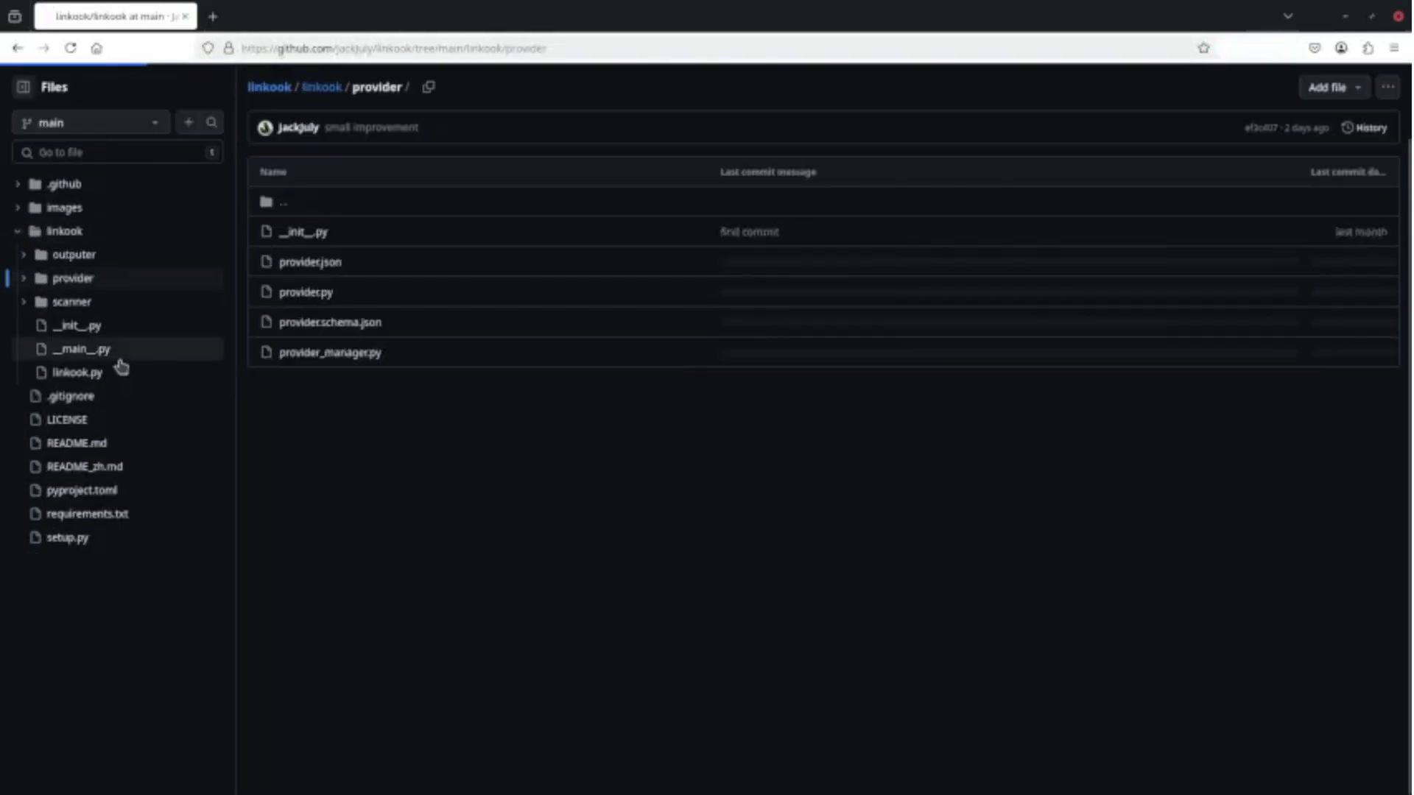
pyautogui.click(315, 296)
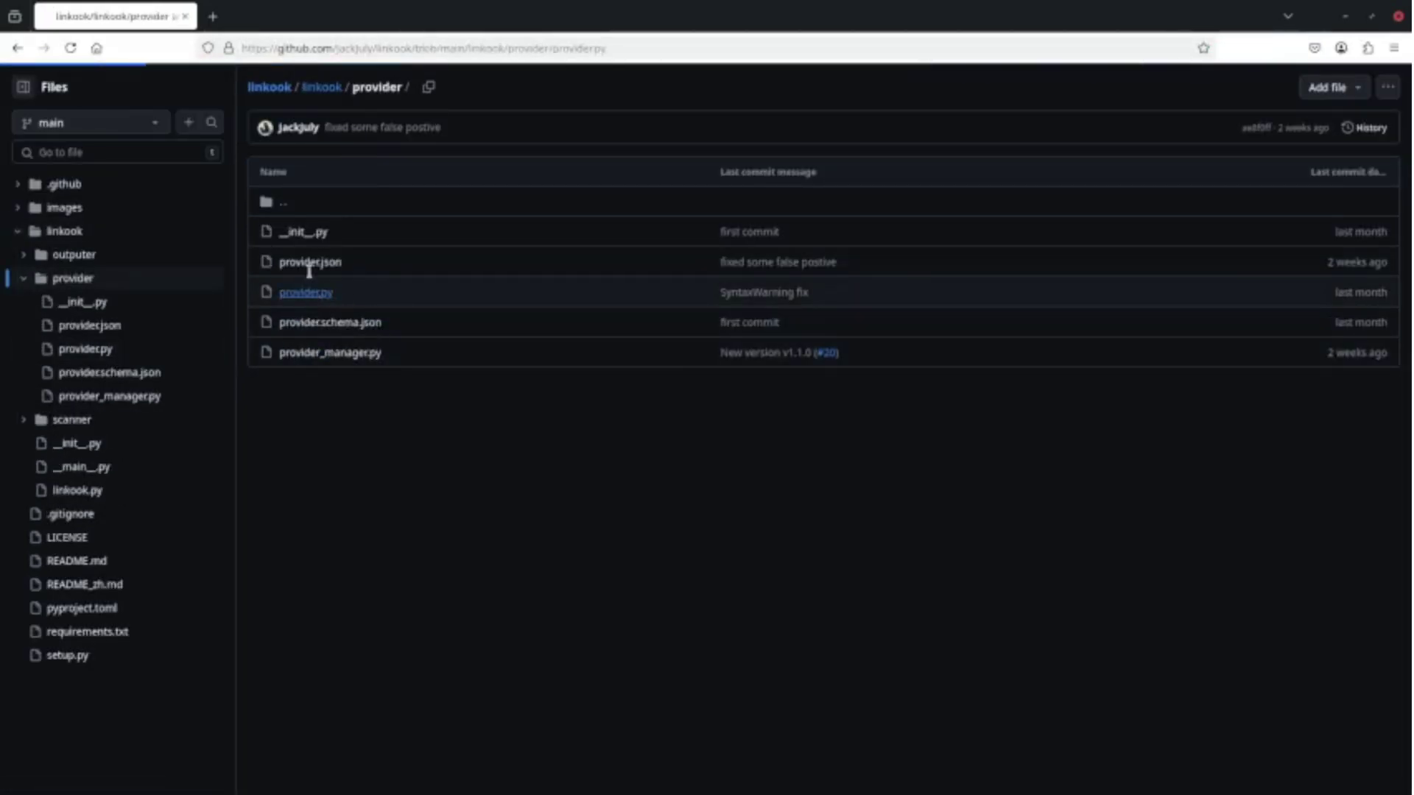
pyautogui.click(16, 48)
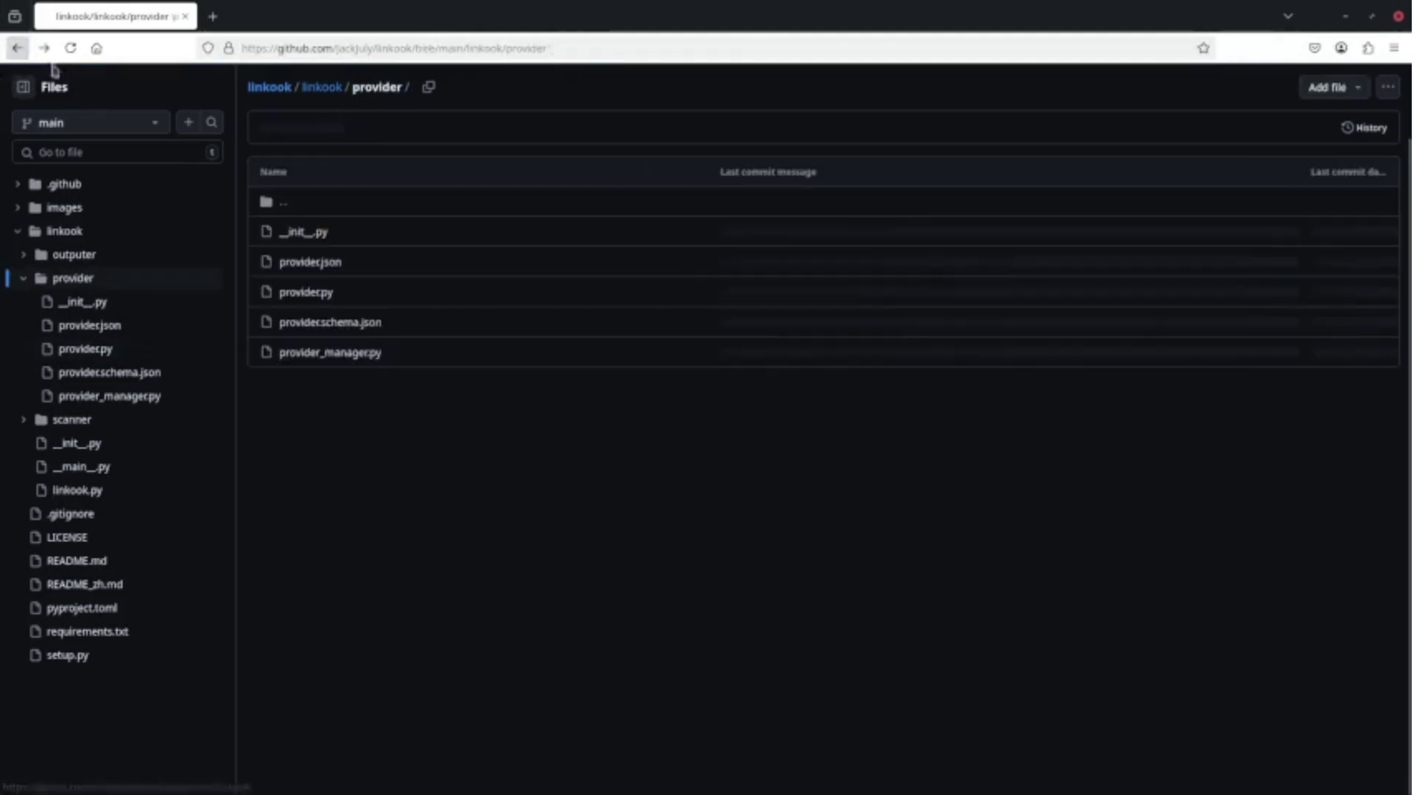
pyautogui.click(326, 263)
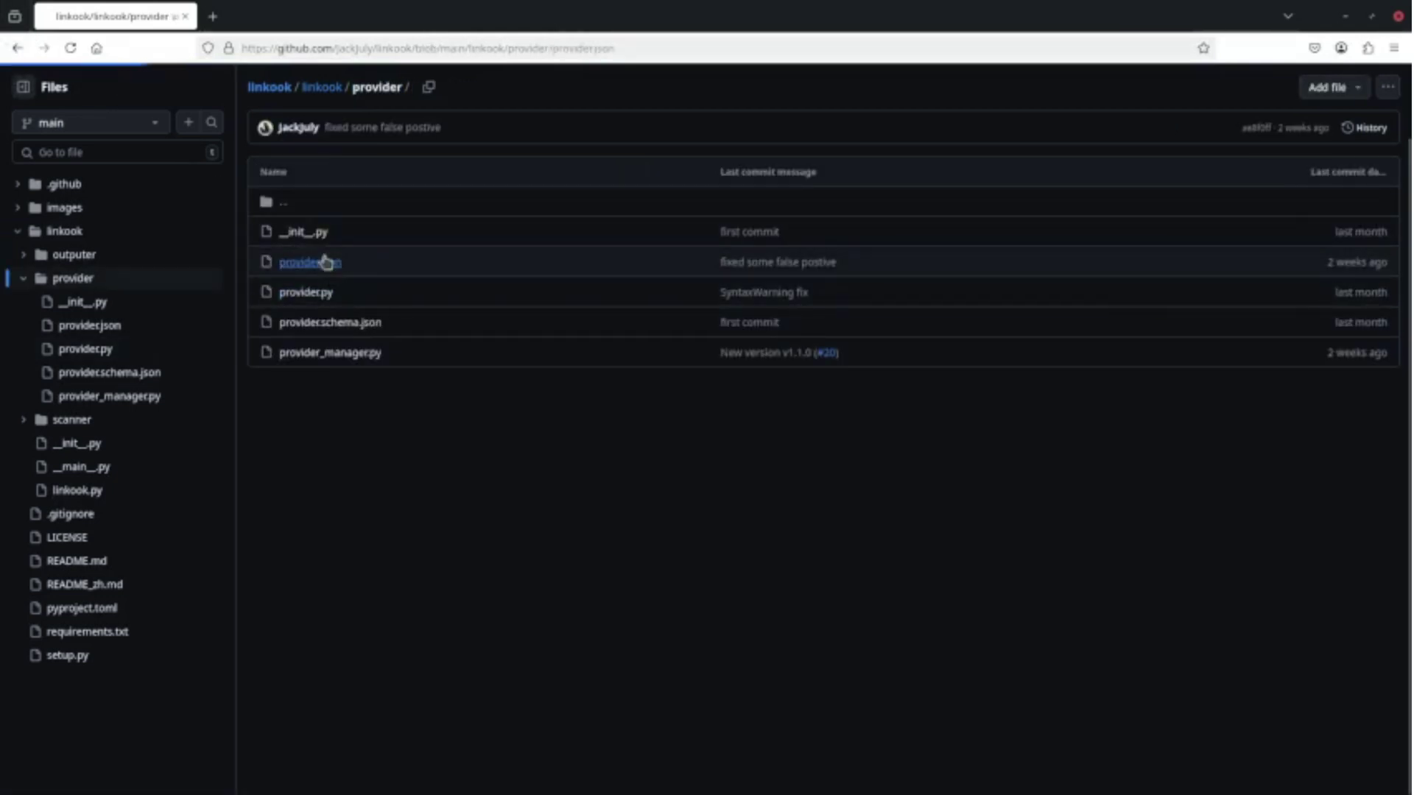
pyautogui.scroll(-1, 323, 475)
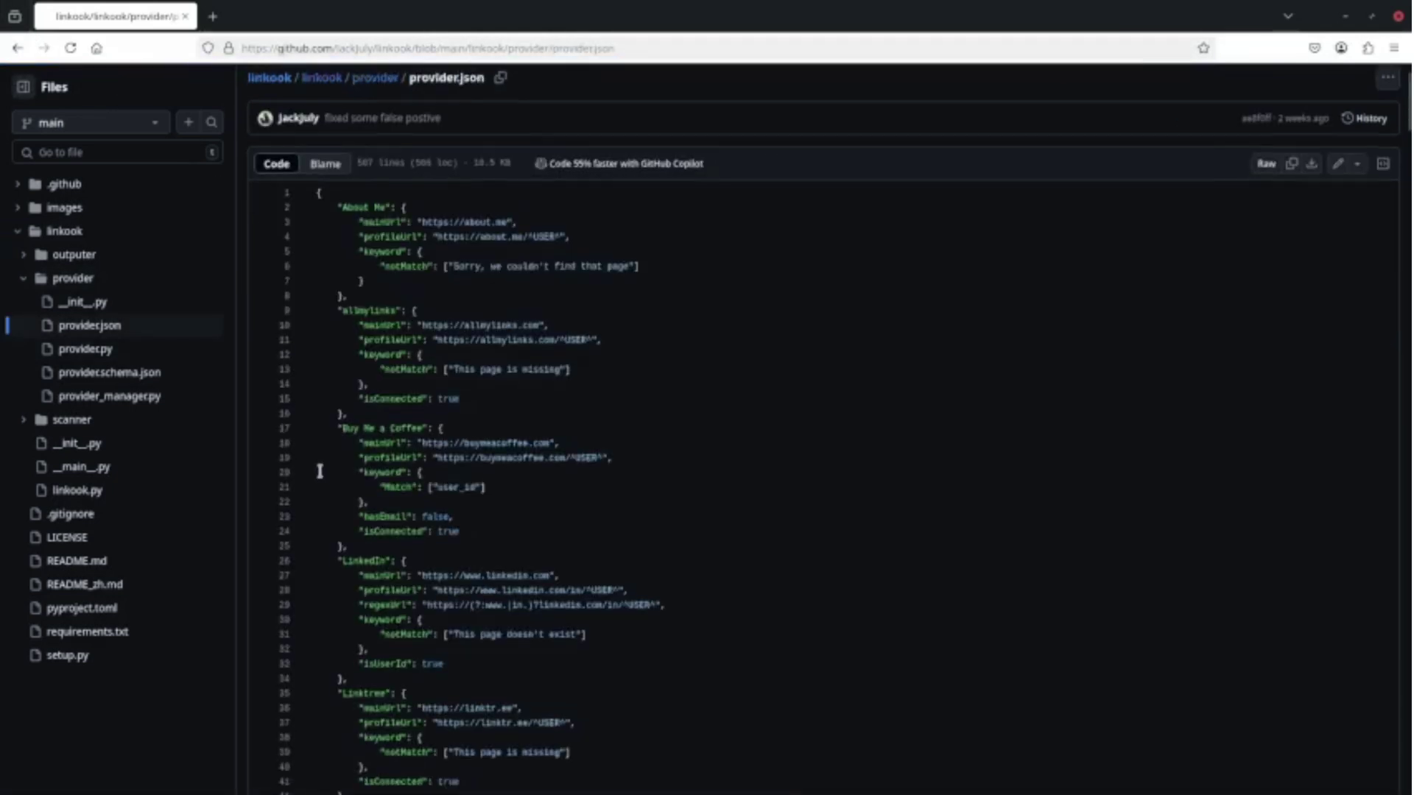
pyautogui.scroll(-9, 320, 483)
pyautogui.scroll(-10, 319, 483)
pyautogui.scroll(-10, 383, 446)
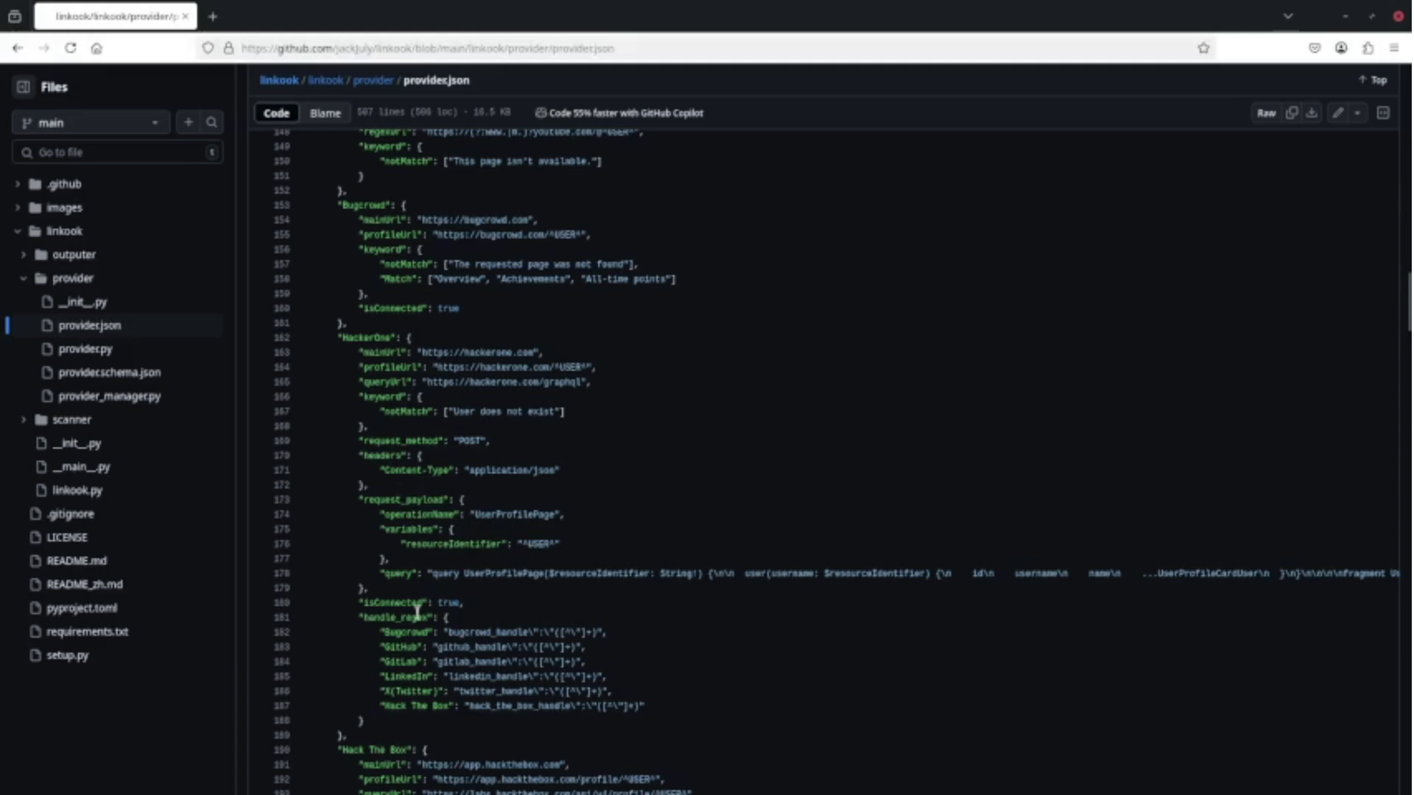
pyautogui.scroll(-5, 392, 668)
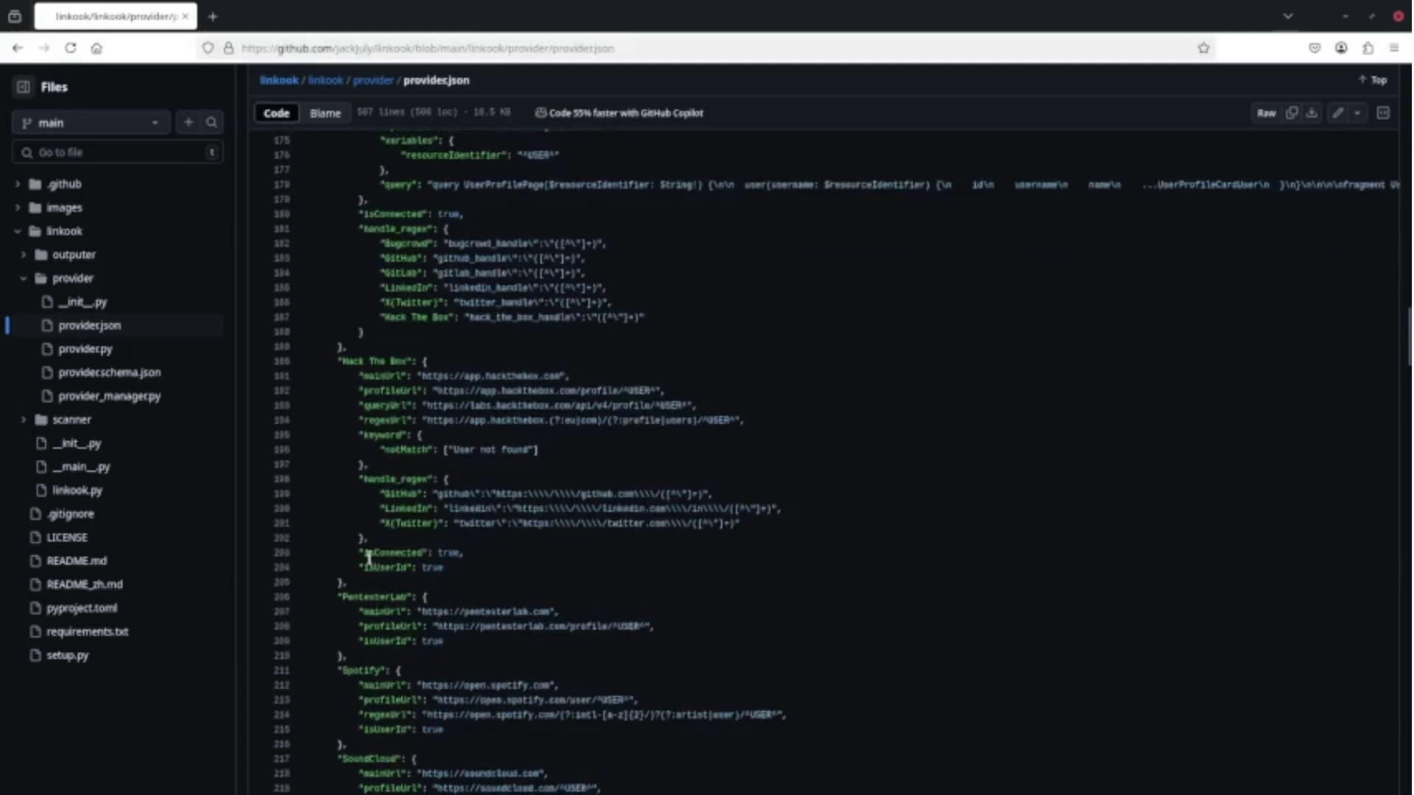
pyautogui.moveTo(341, 361); pyautogui.dragTo(398, 361)
pyautogui.moveTo(625, 392); pyautogui.dragTo(654, 391)
pyautogui.hotkey('ctrl', 'alt', 't')
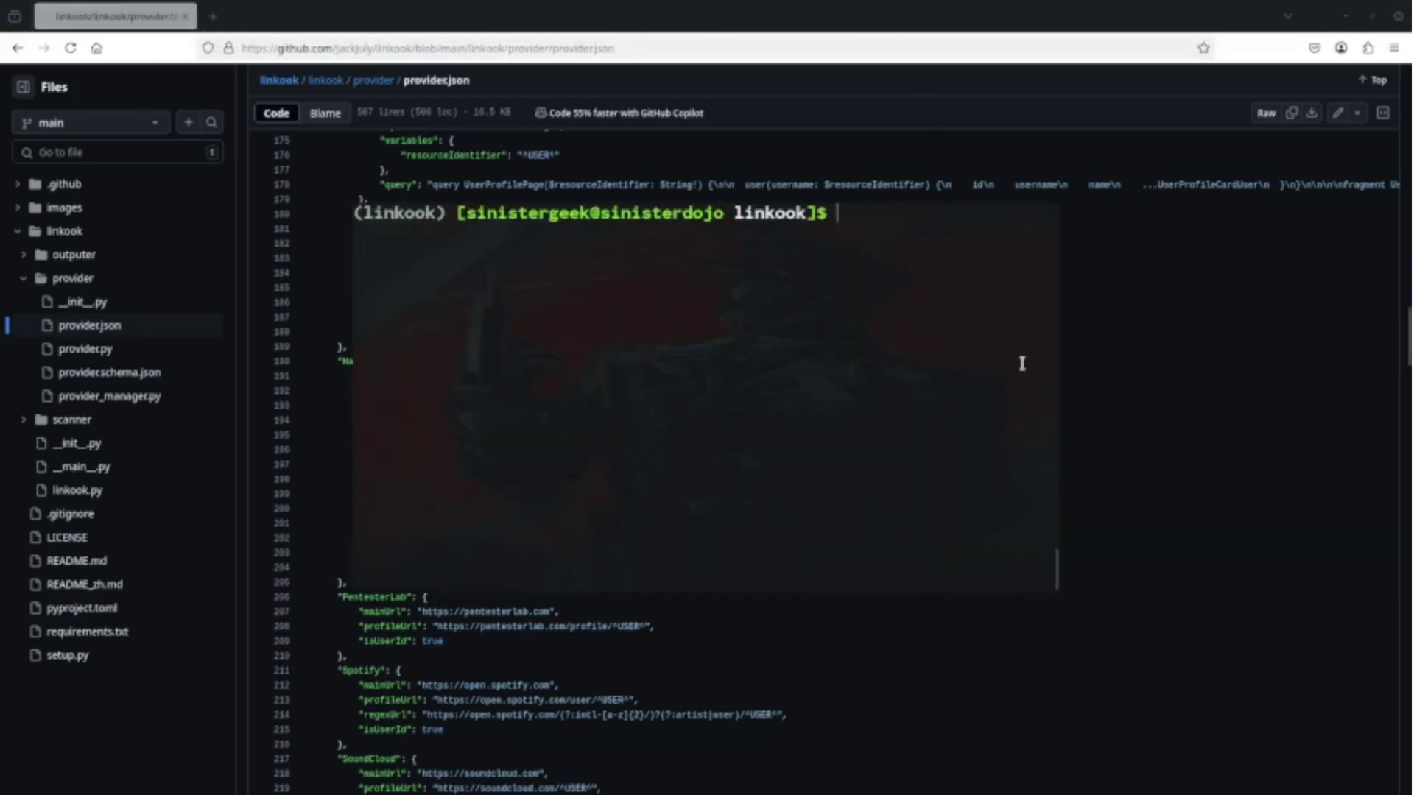
pyautogui.write('l')
pyautogui.press('BackSpace')
pyautogui.write('i')
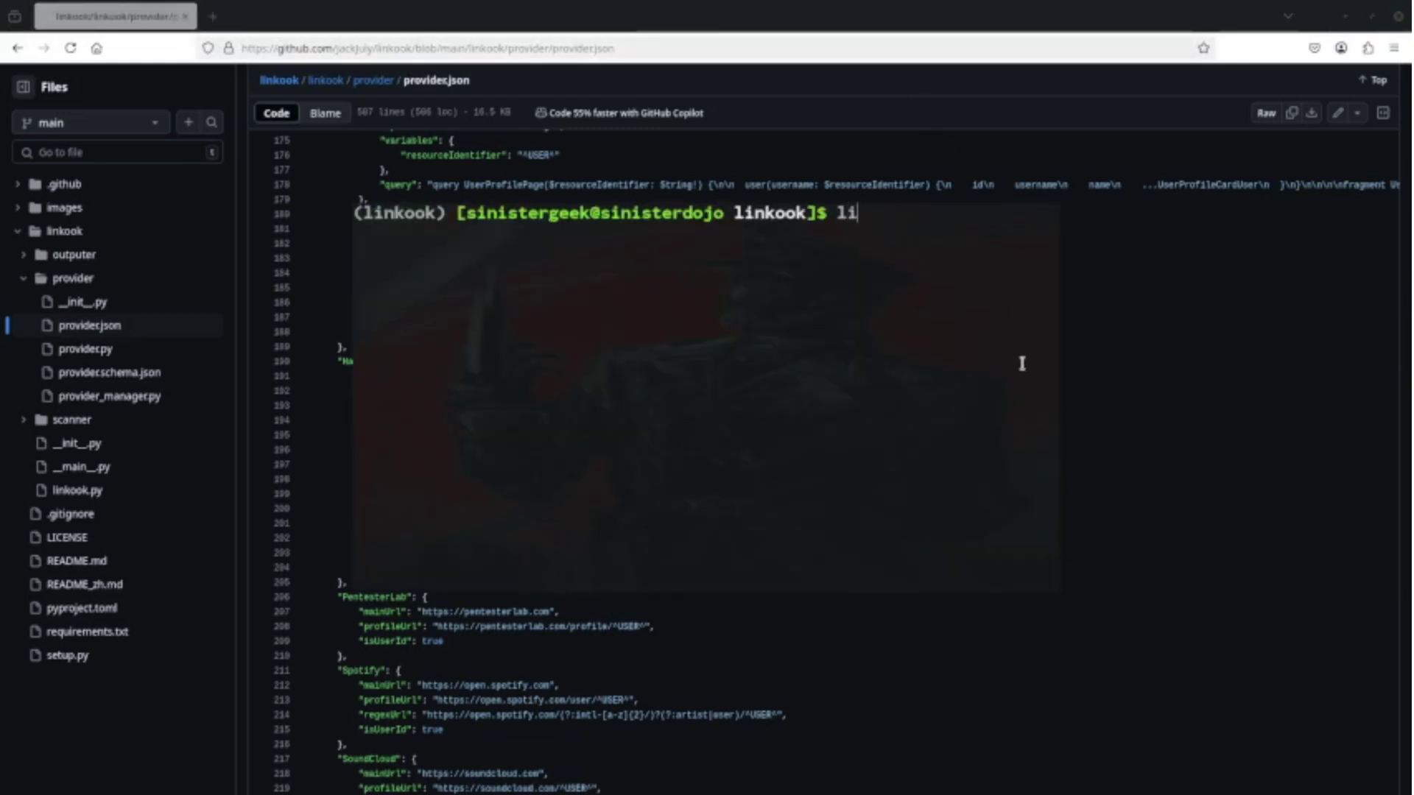
pyautogui.write('nkoi')
pyautogui.press('BackSpace')
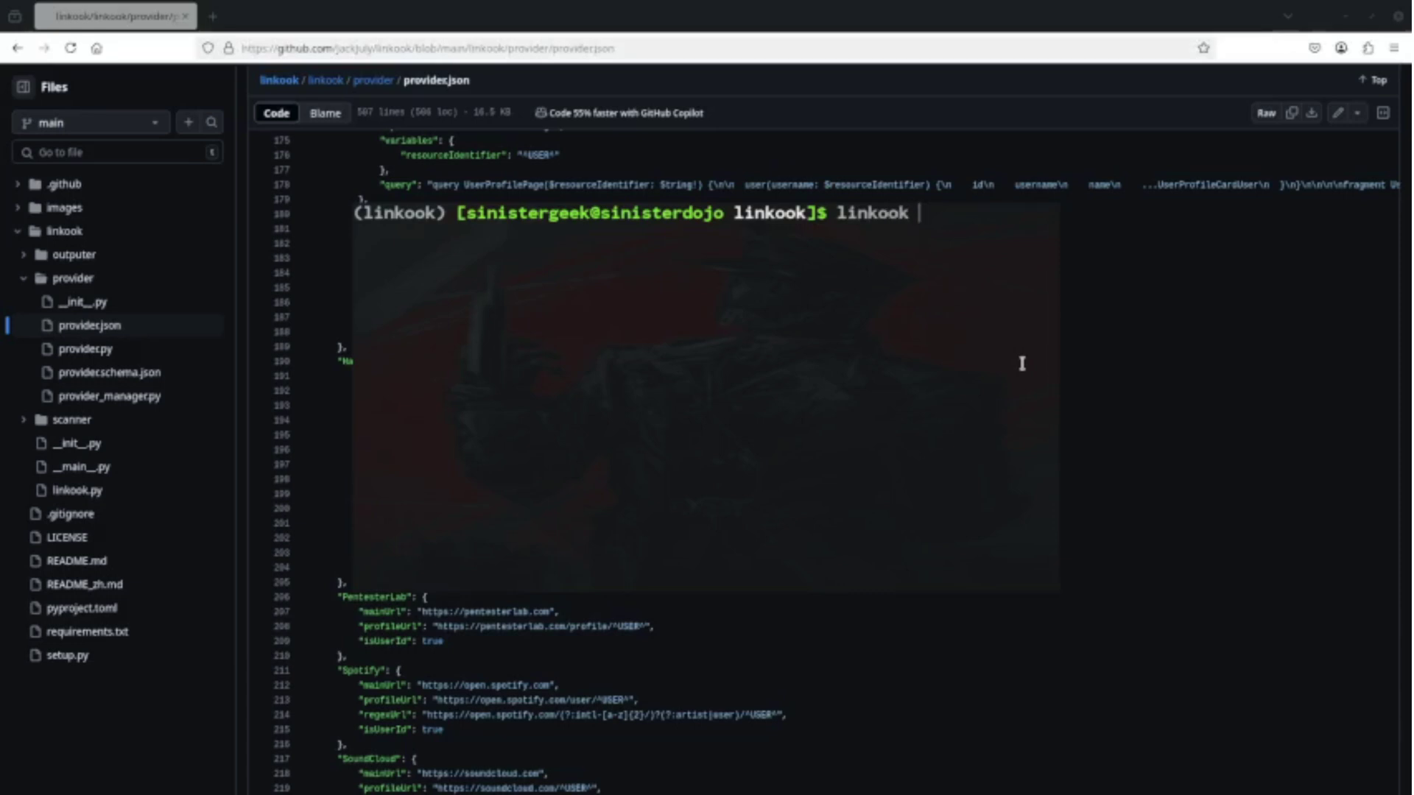
pyautogui.write('user')
pyautogui.press('BackSpace')
pyautogui.press('BackSpace')
pyautogui.press('BackSpace')
pyautogui.write('y')
pyautogui.write('dyrose')
pyautogui.press('Return')
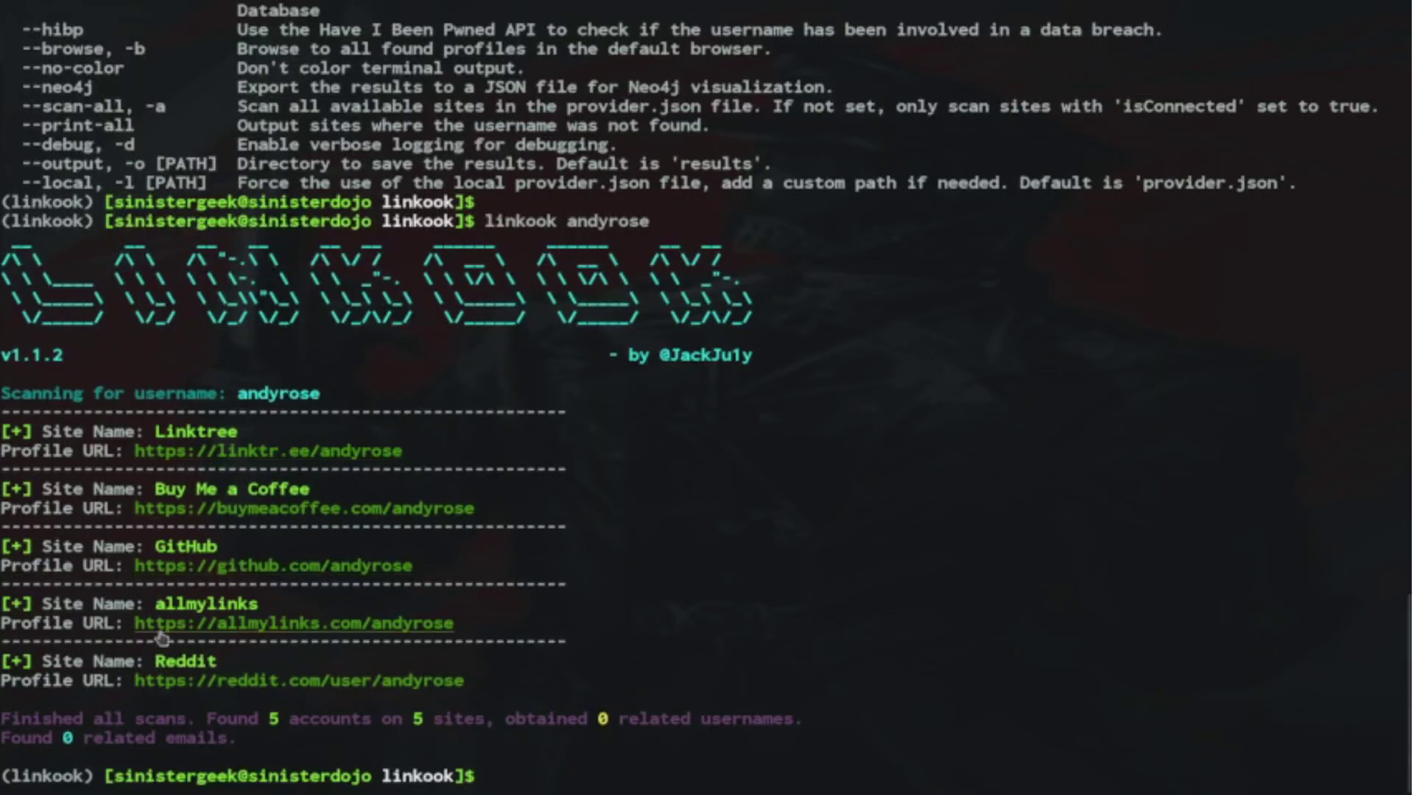
# Step: Recall the scan command and append the -a -cb -b flags without running it
pyautogui.press('Up')
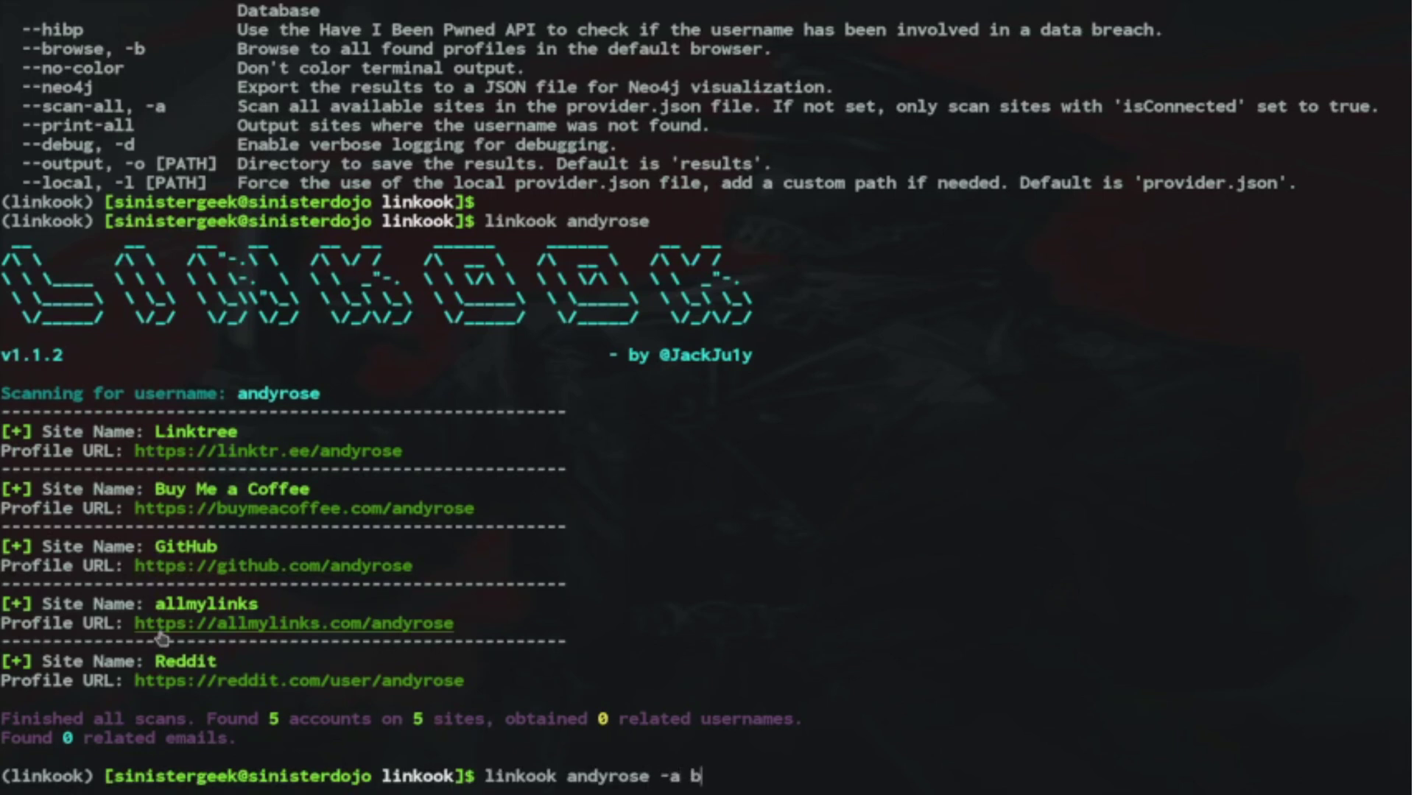
pyautogui.write('-')
pyautogui.write('bc')
pyautogui.scroll(10, 160, 498)
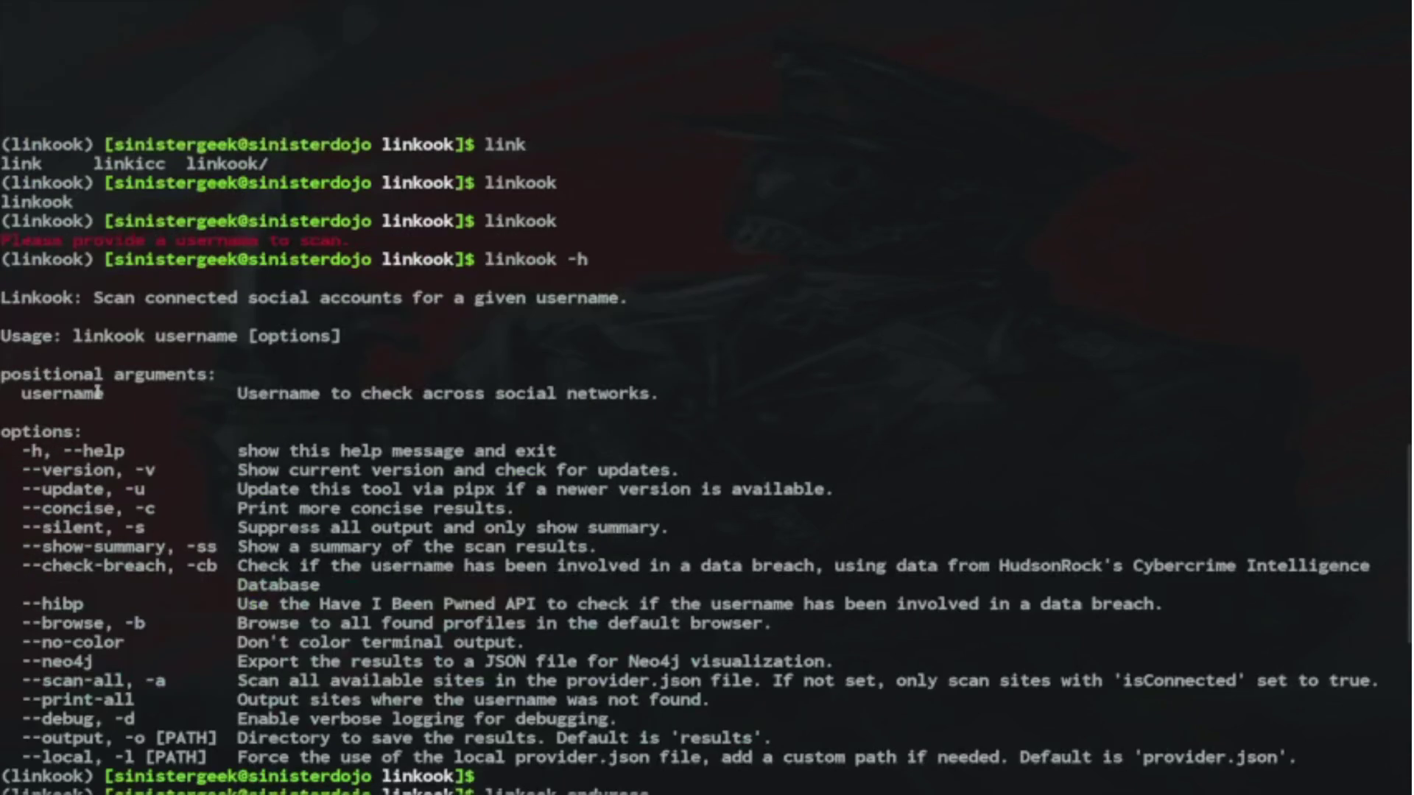
pyautogui.scroll(-1, 164, 316)
pyautogui.scroll(-3, 167, 357)
pyautogui.scroll(-2, 167, 357)
pyautogui.scroll(-3, 221, 323)
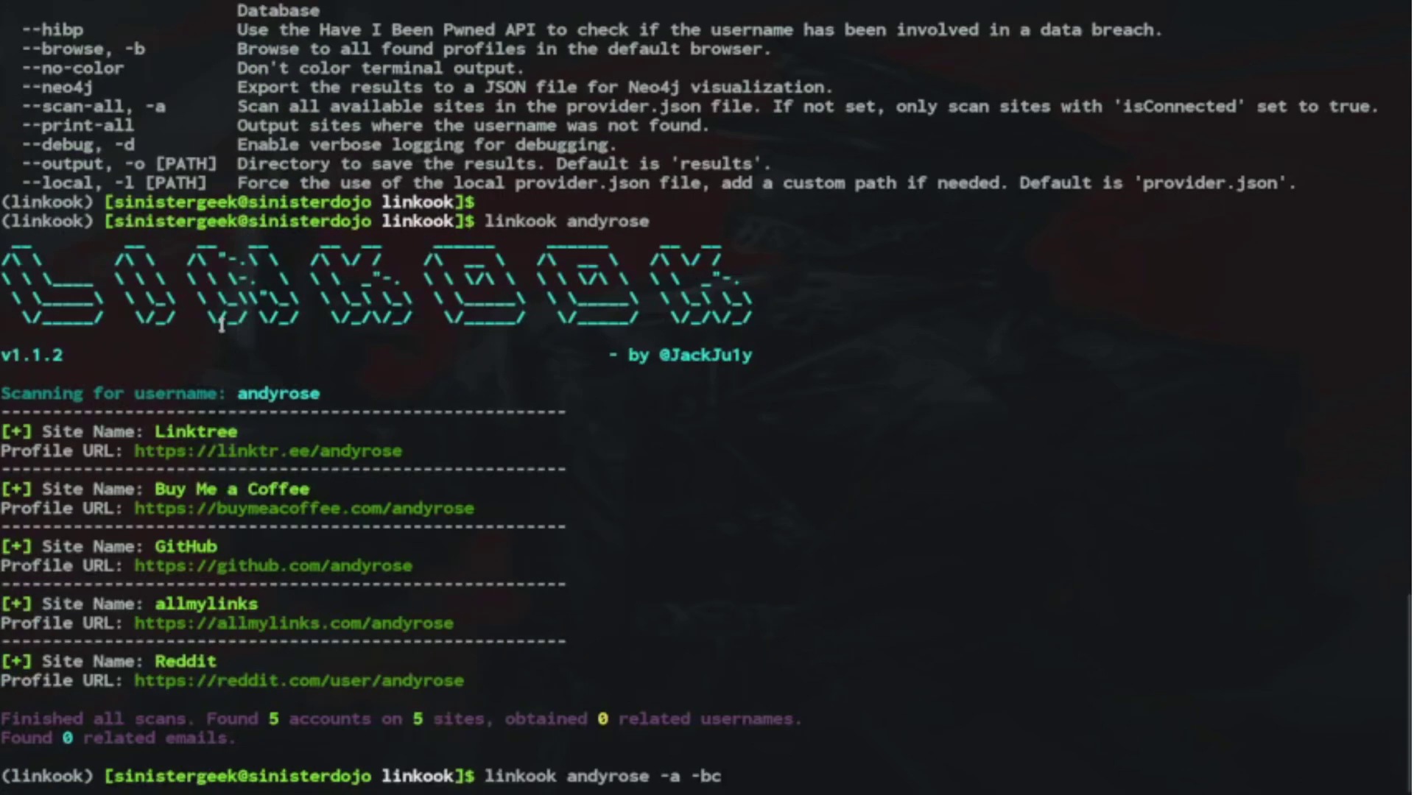
pyautogui.press('BackSpace')
pyautogui.press('BackSpace')
pyautogui.write('cb -')
pyautogui.write('b')
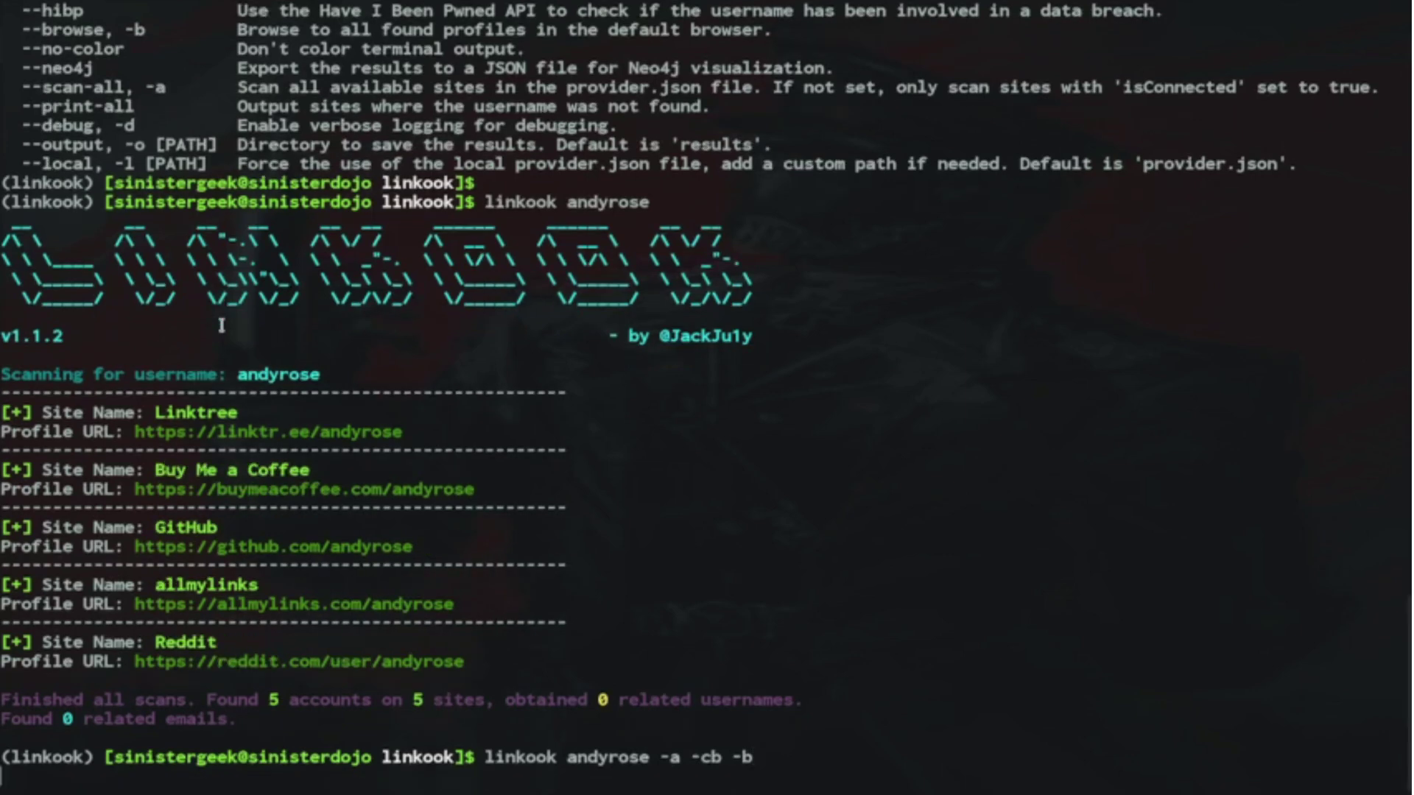
pyautogui.press('Return')
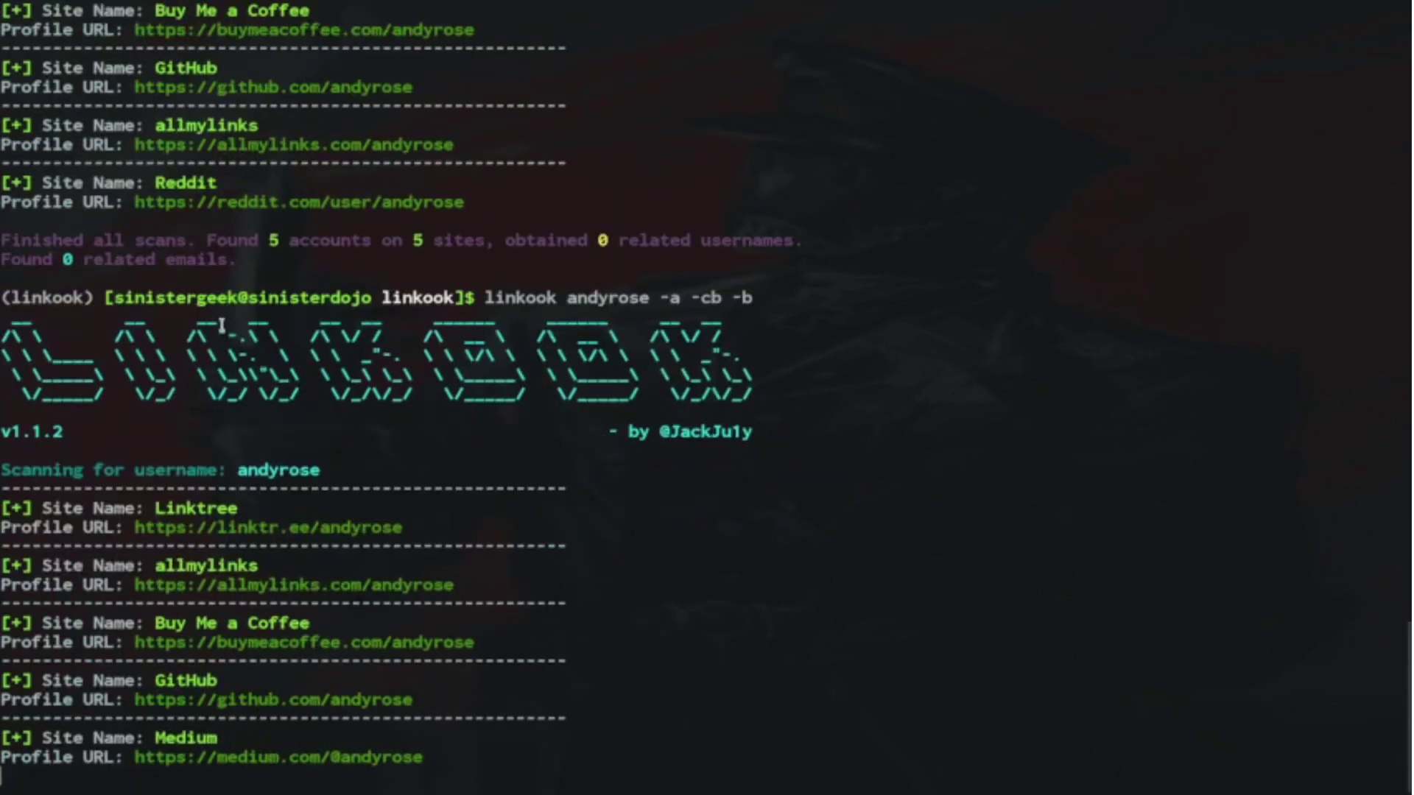